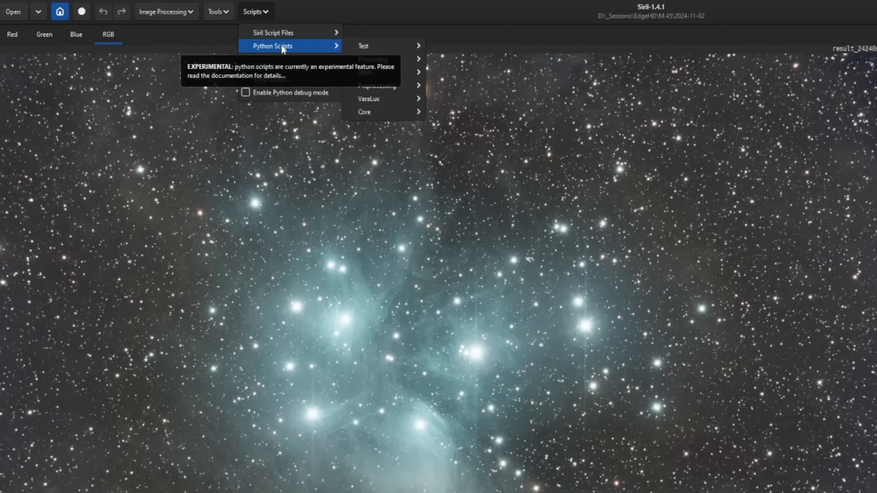
Launch the ImageWindow.py utility script and scale its image to fit the script window.
mouse_move(401, 72)
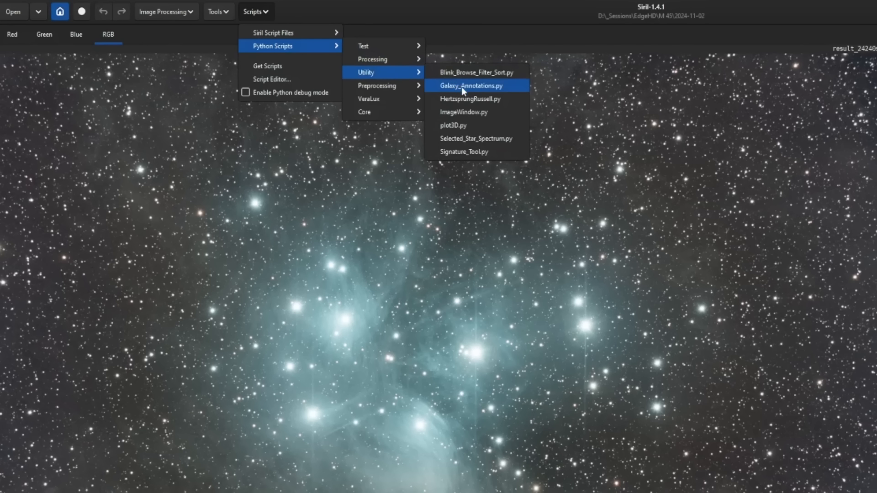
left_click(494, 114)
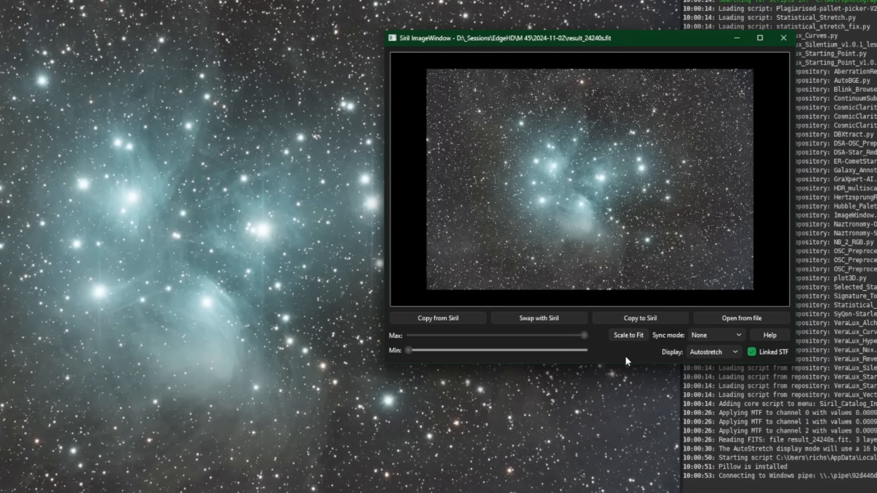
left_click(635, 338)
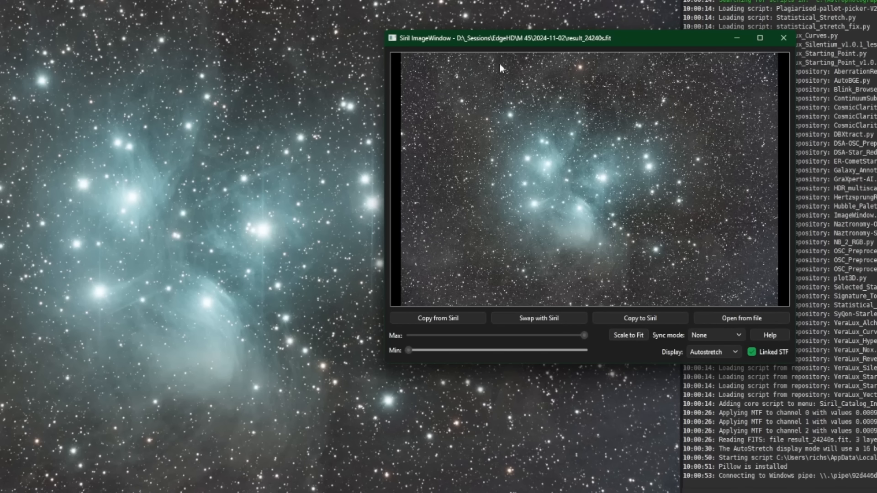
Enlarge the script's image window, scale the image to fit it again and move the window away from the middle of the main image.
left_click_drag(385, 365, 228, 489)
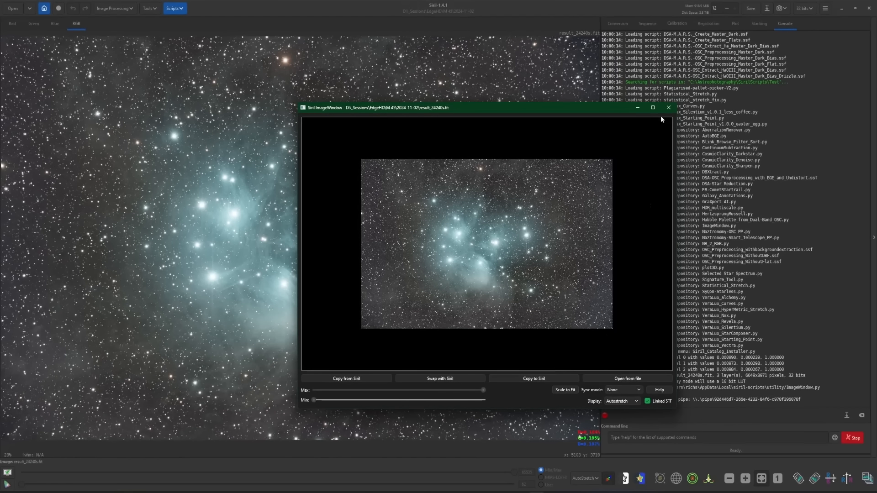
left_click(653, 108)
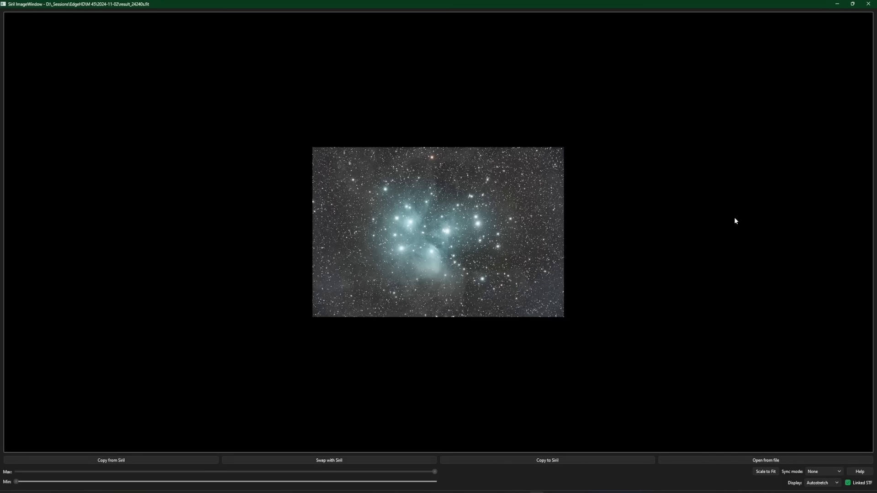
left_click(852, 5)
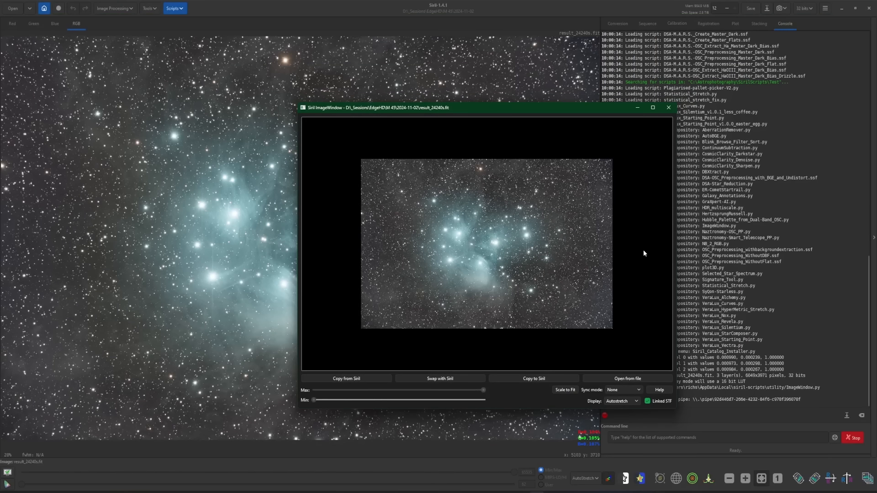
left_click(568, 390)
left_click_drag(482, 109, 549, 67)
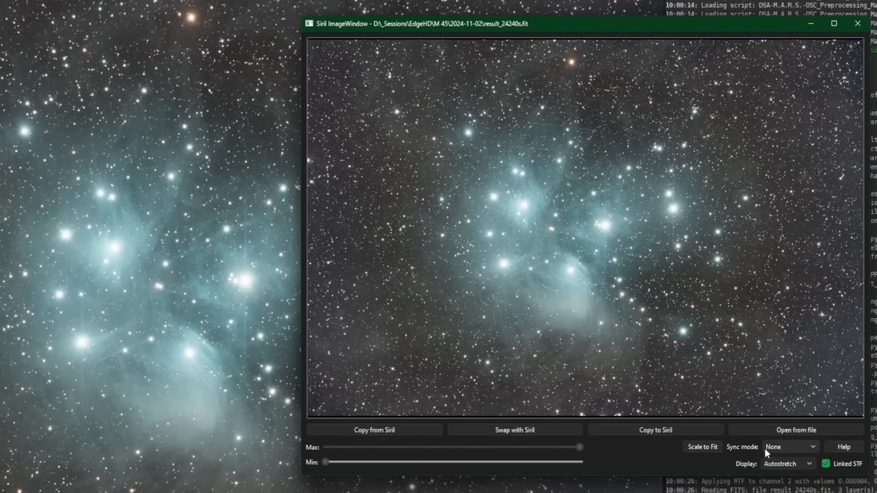
Set the script window's sync mode to Follow Script and test it by zooming and panning the image there.
left_click(791, 448)
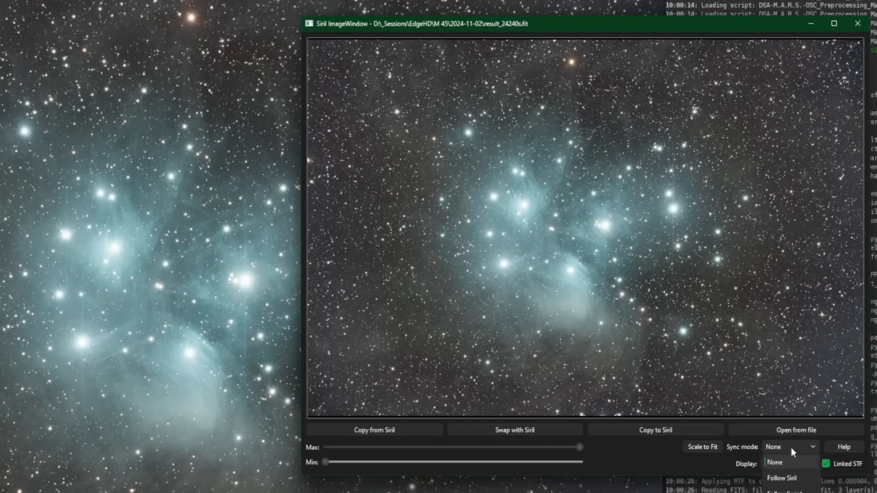
left_click(792, 491)
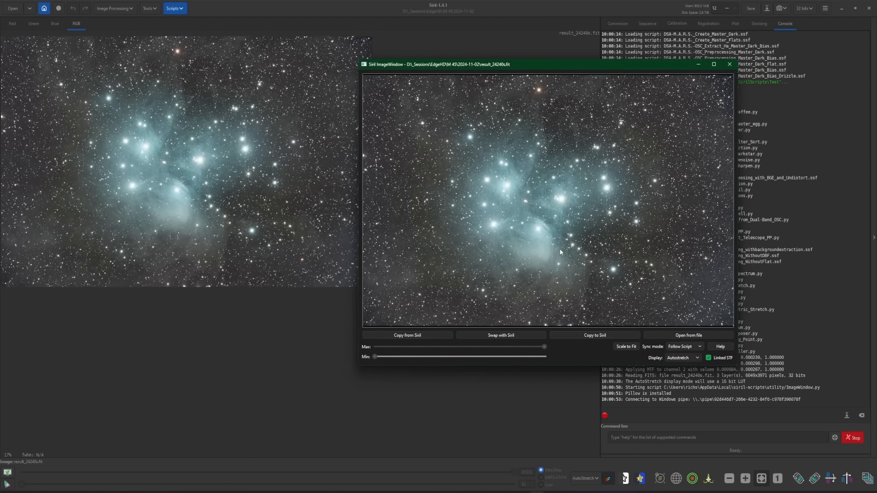
scroll(543, 197, "up", 3)
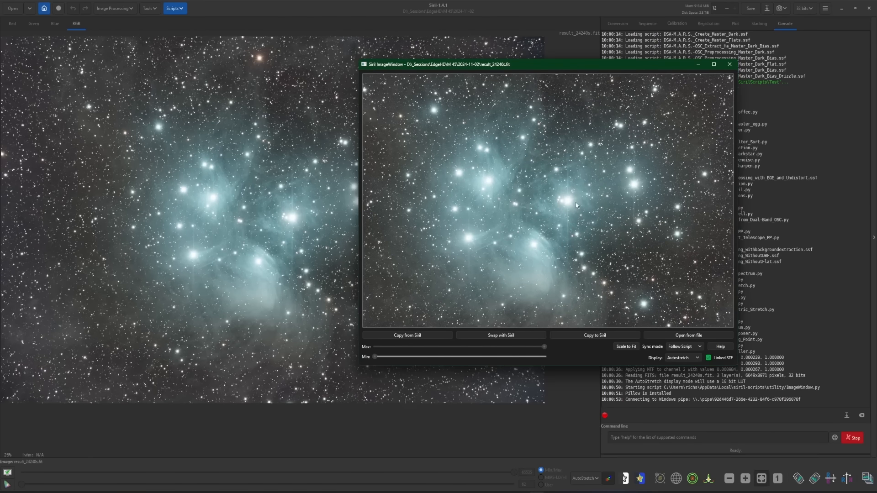
scroll(571, 220, "down", 3)
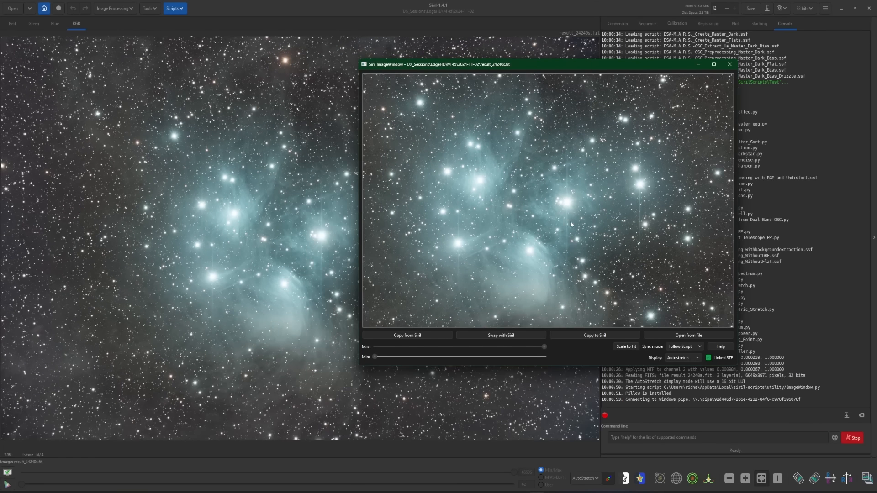
left_click_drag(594, 197, 653, 206)
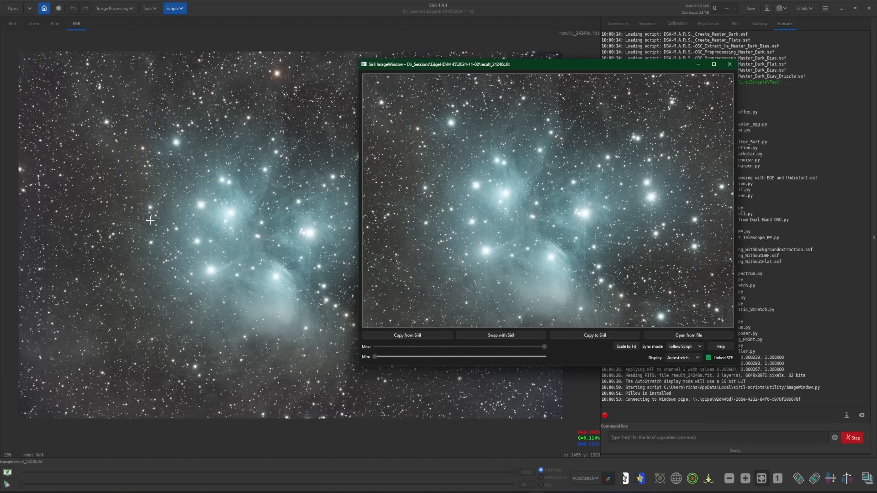
Switch the sync mode to Follow Siril and arrange the unmaximized main window beside the script window.
left_click(686, 346)
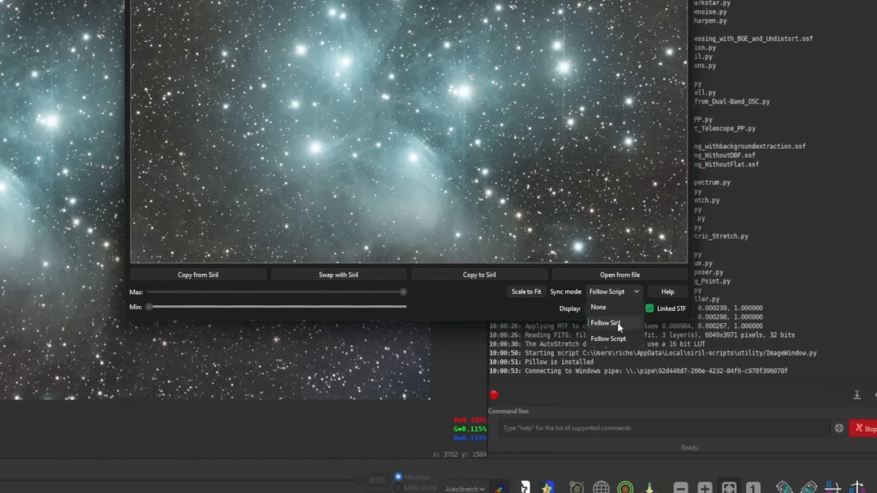
left_click(618, 322)
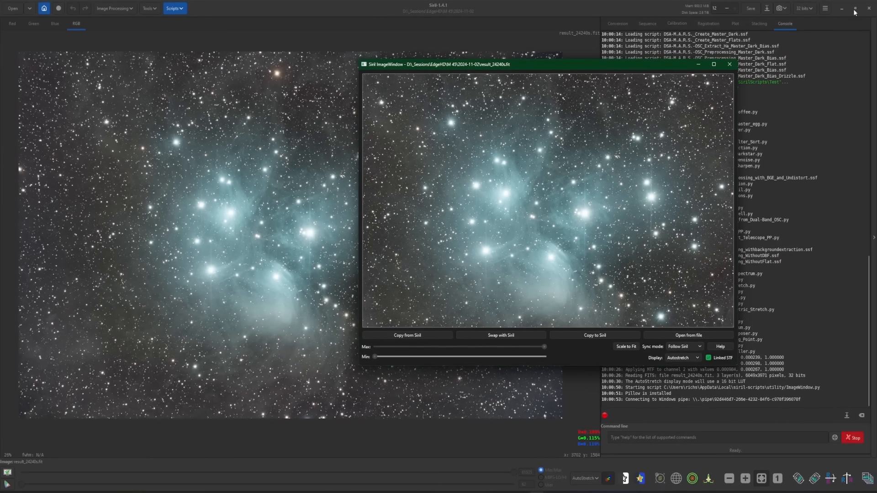
left_click(855, 8)
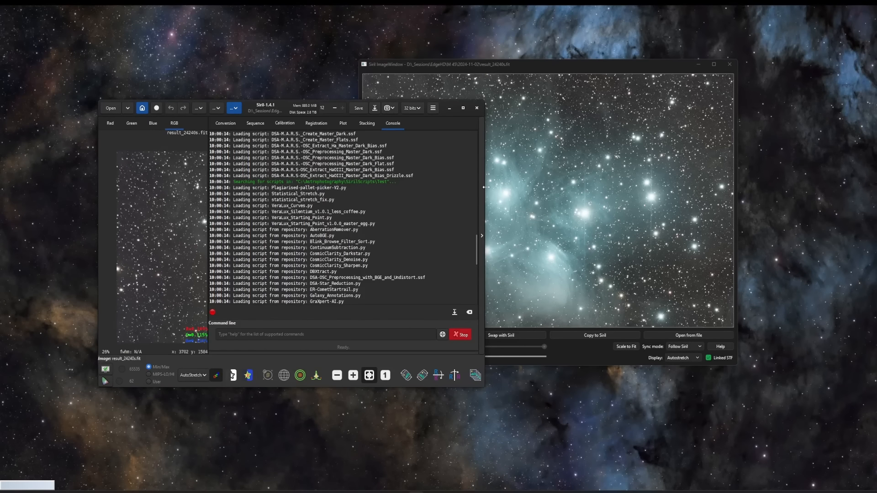
left_click_drag(485, 188, 818, 228)
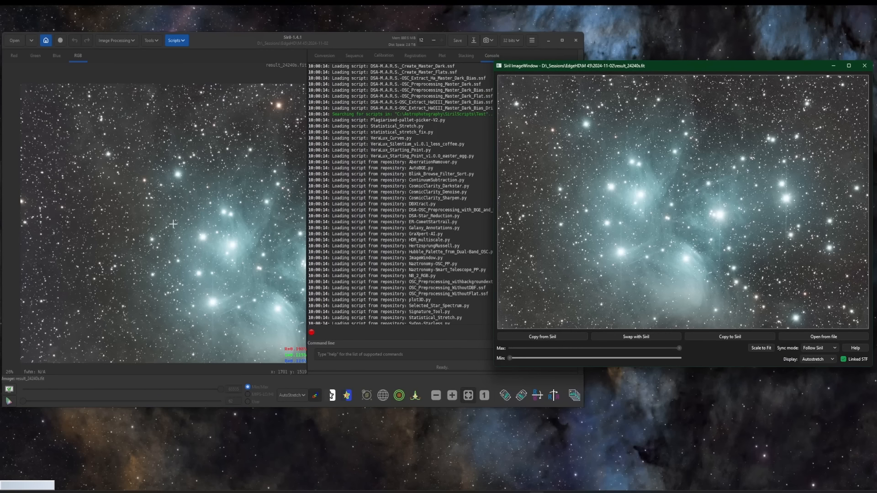
Zoom and pan the main image to test the Follow Siril synchronization, and maximize the main window again.
scroll(173, 224, "up", 4)
scroll(174, 224, "down", 7)
scroll(256, 262, "up", 2)
left_click_drag(256, 262, 233, 215)
scroll(233, 214, "down", 1)
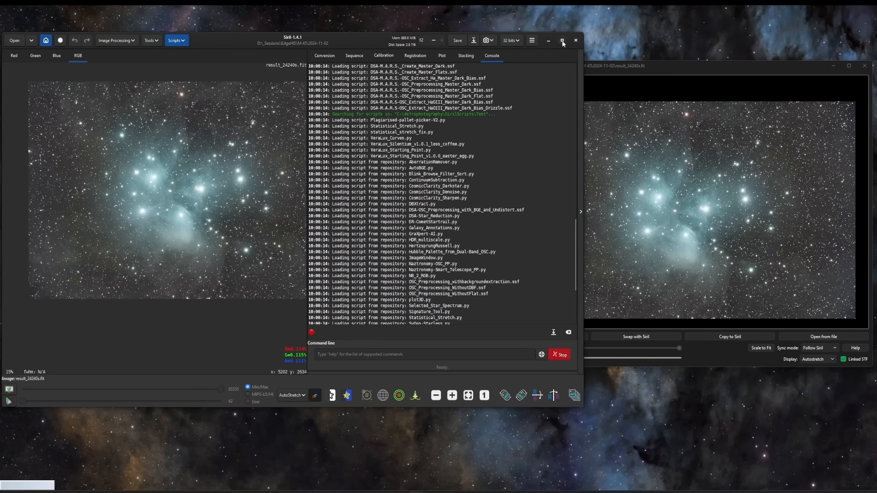
left_click(563, 40)
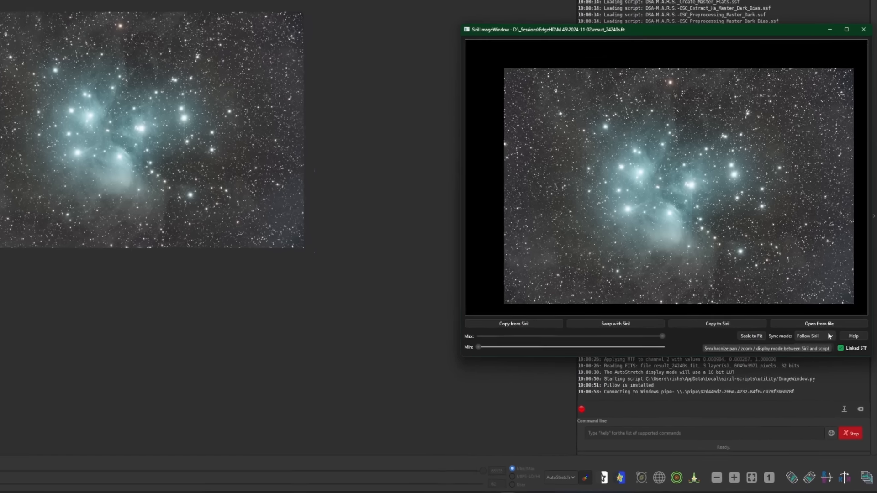
Set the sync mode back to Follow Script and toggle Linked STF off and on again.
left_click(833, 349)
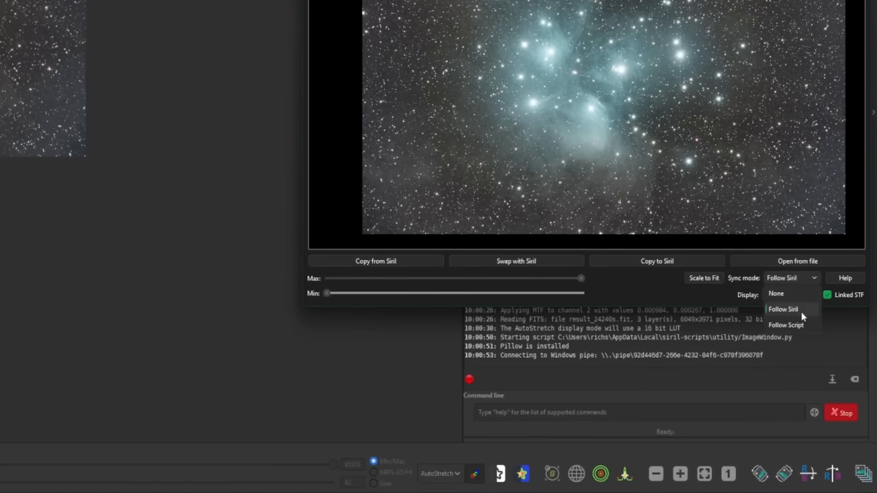
left_click(804, 324)
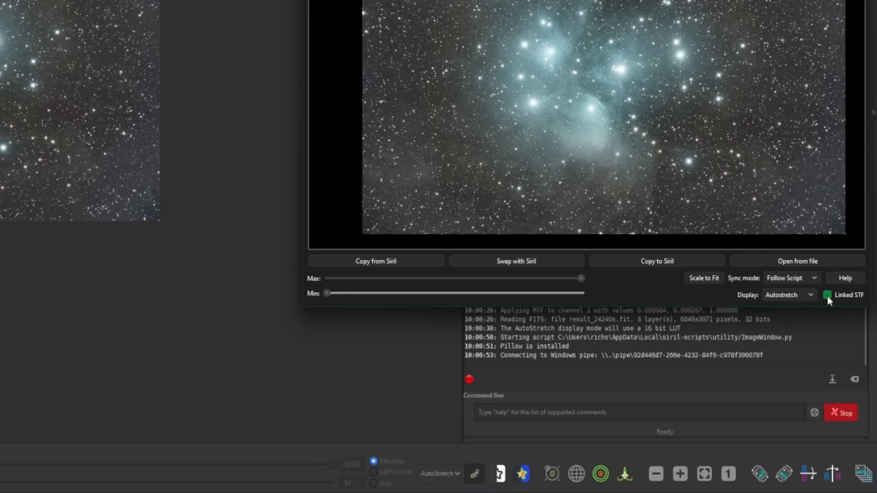
left_click(827, 296)
left_click(828, 295)
Try the Linear display mode in the script window and return the display to Autostretch.
left_click(804, 295)
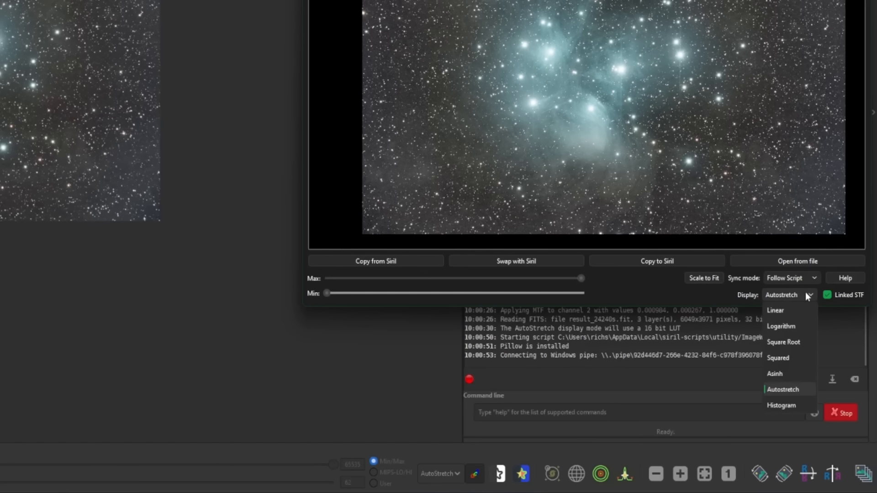
key("Escape")
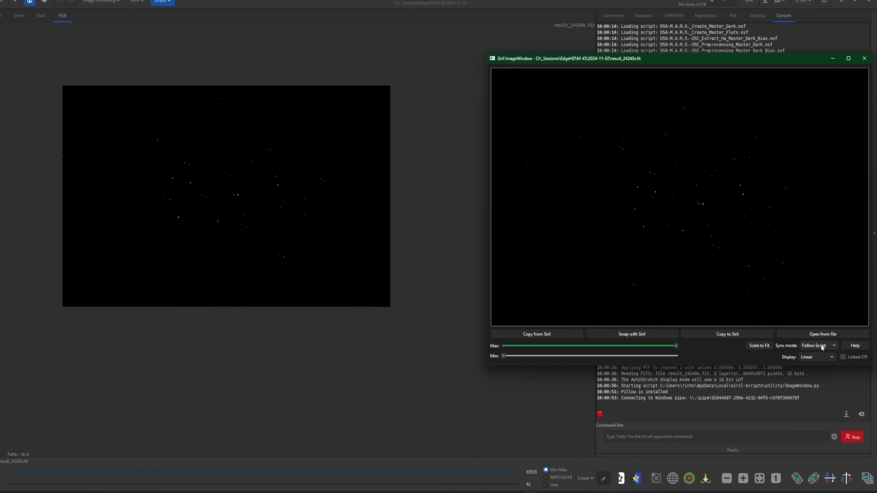
left_click(818, 356)
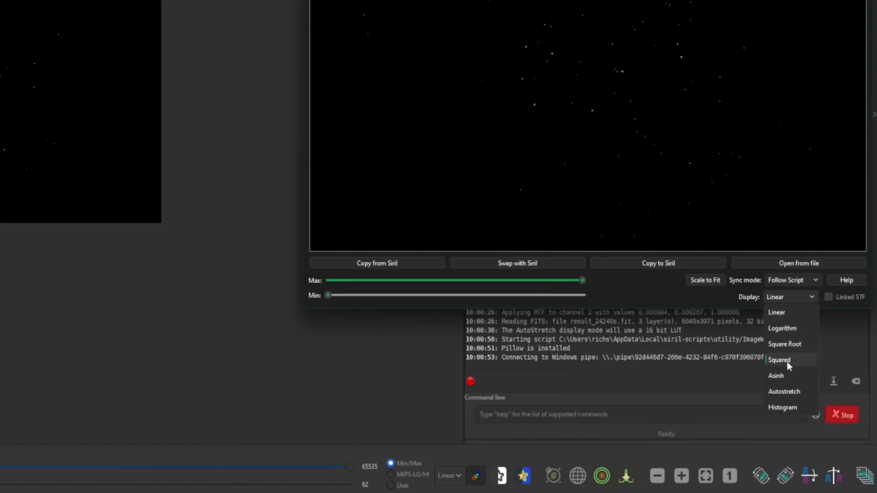
left_click(822, 369)
Set the sync mode to None and close the script's image window.
left_click(783, 280)
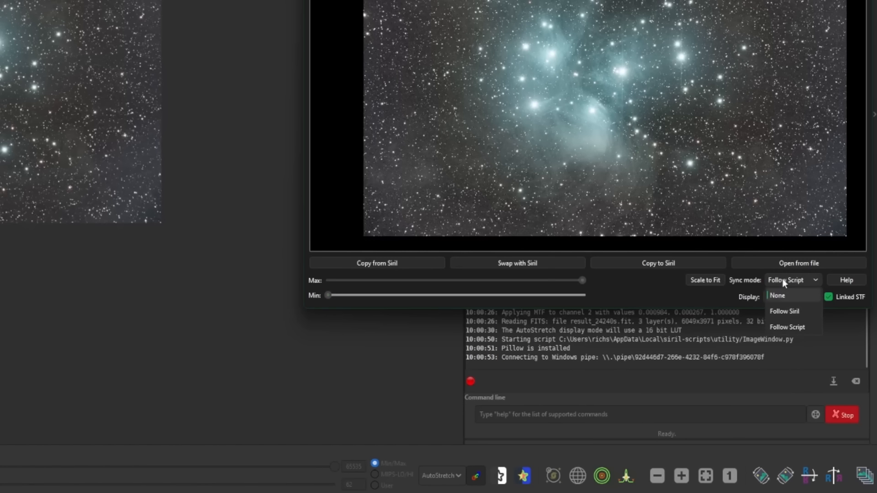
left_click(780, 297)
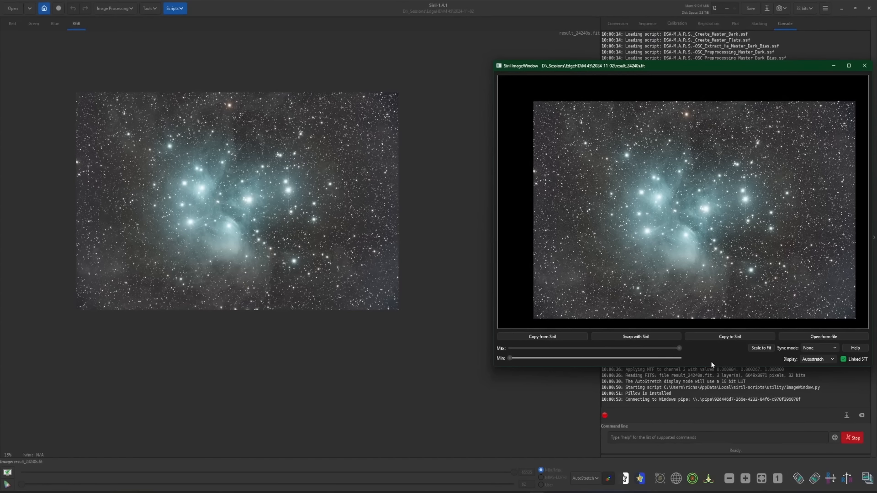
left_click(864, 67)
Crop the image borders with a selection of about 5349 × 3530 px around the Pleiades.
scroll(286, 219, "up", 2)
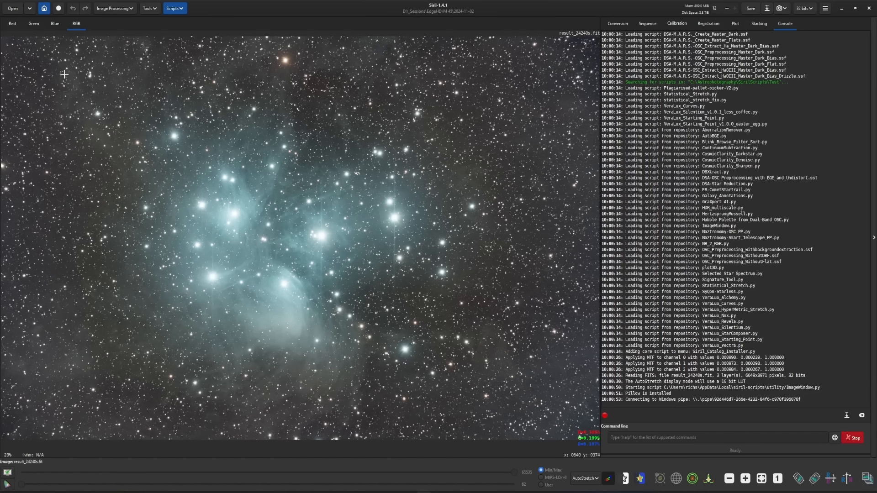
left_click_drag(25, 57, 555, 416)
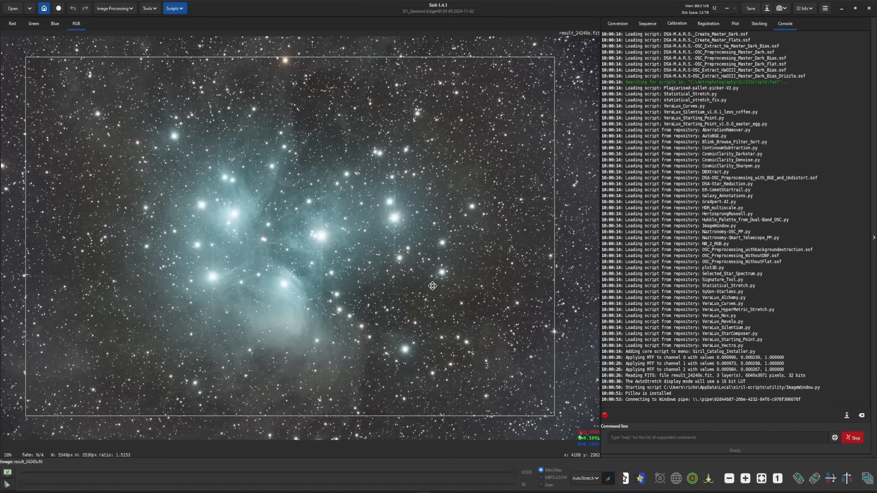
right_click(432, 266)
mouse_move(457, 325)
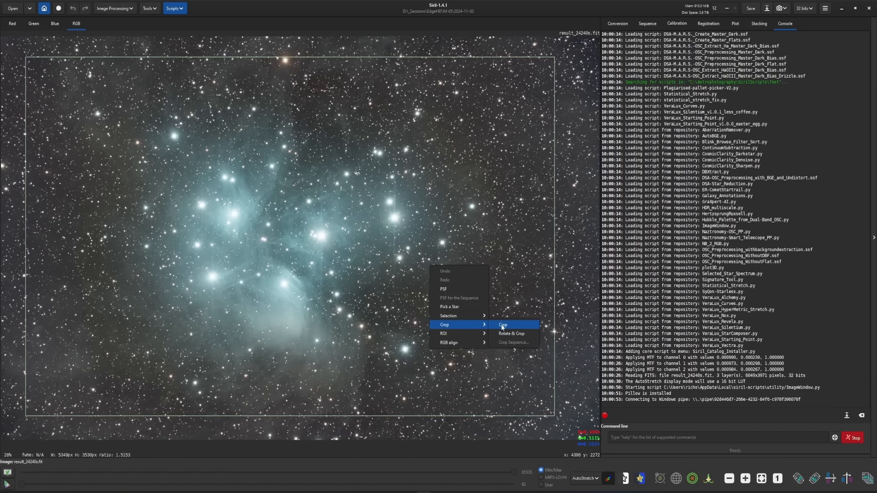
left_click(501, 323)
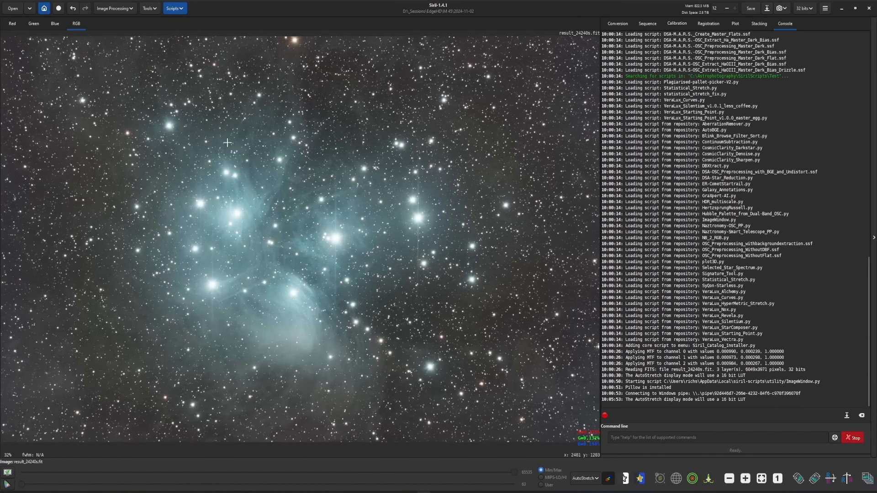
Plate solve the cropped image with the Siril solver, keeping the existing parameters and flipping the image if needed.
left_click(149, 8)
left_click(134, 35)
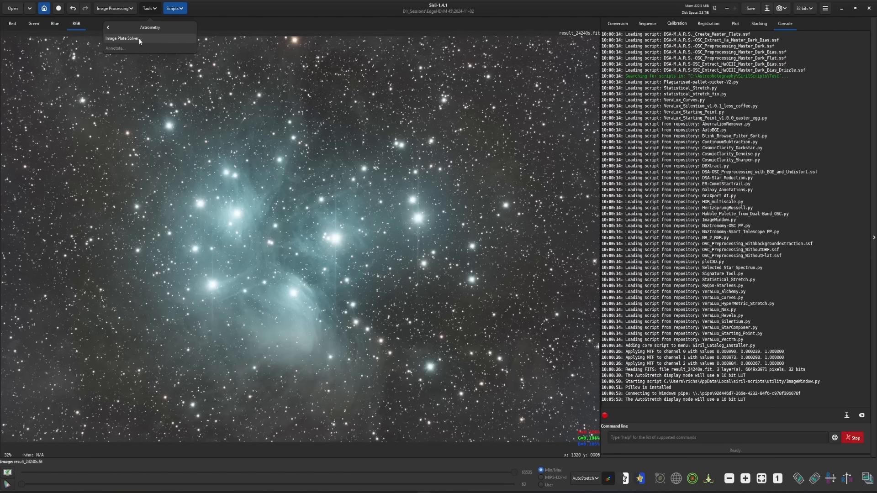
left_click(138, 38)
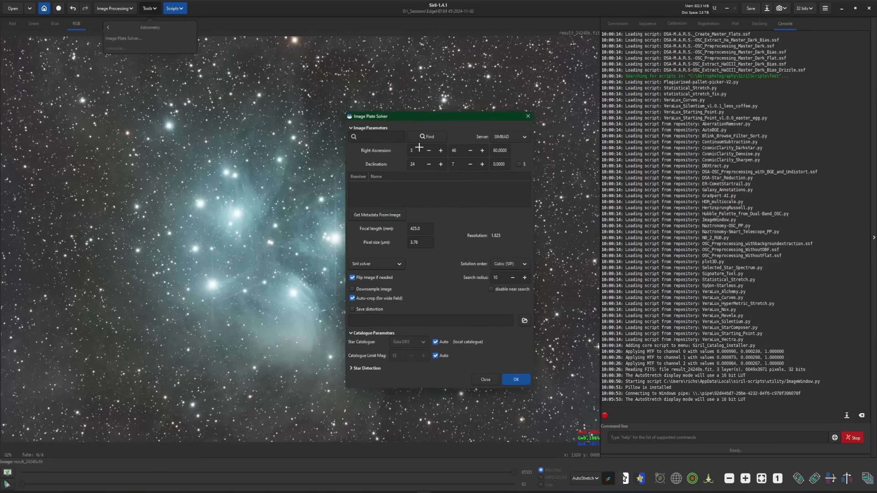
left_click(516, 382)
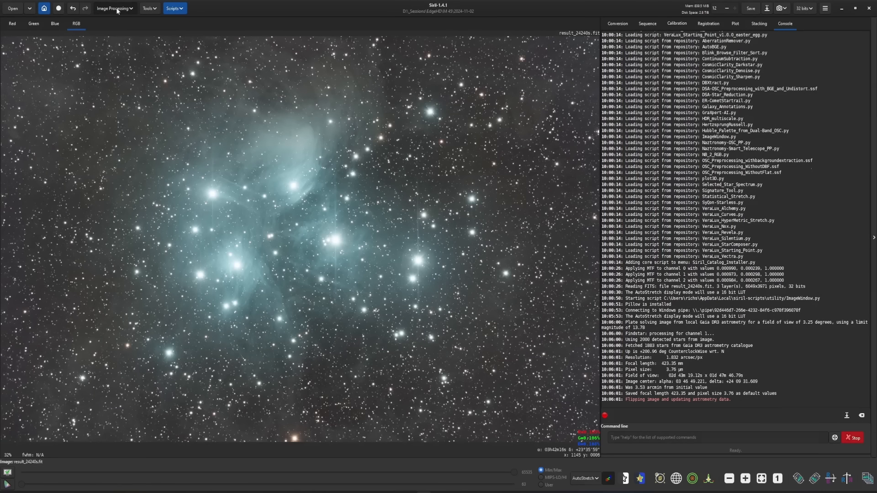
Run Spectrophotometric Color Calibration on the plate-solved image.
left_click(116, 8)
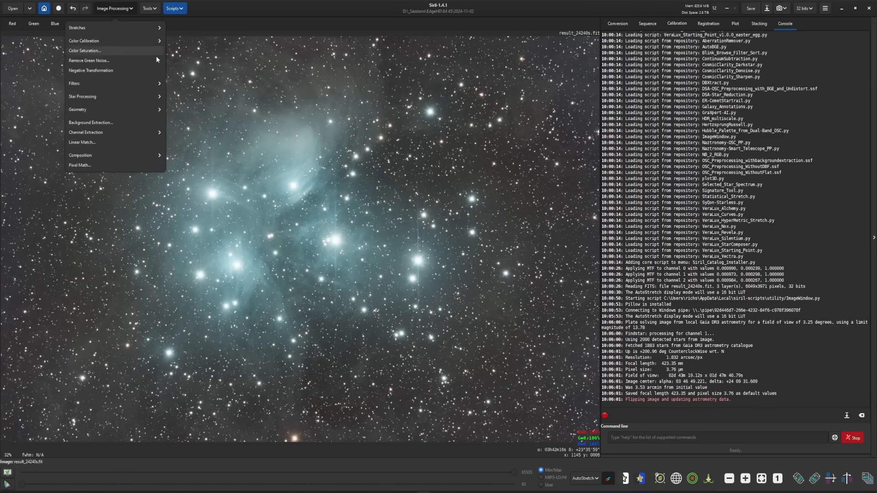
left_click(109, 40)
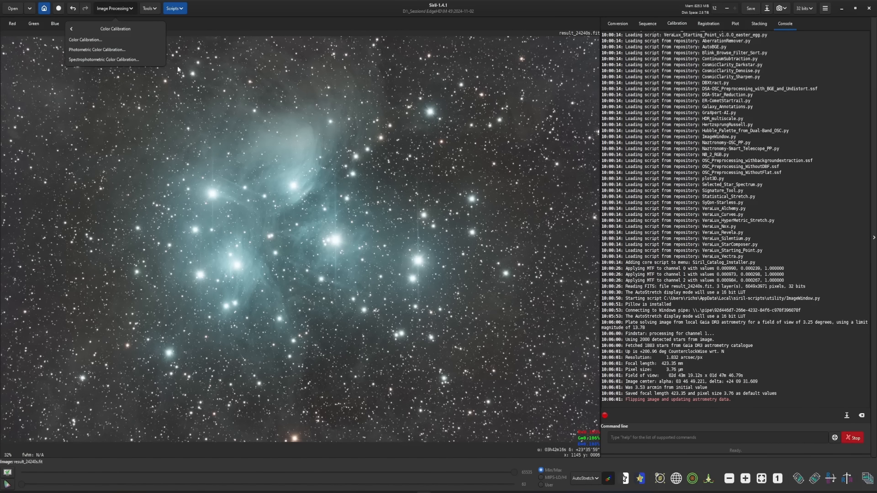
left_click(105, 60)
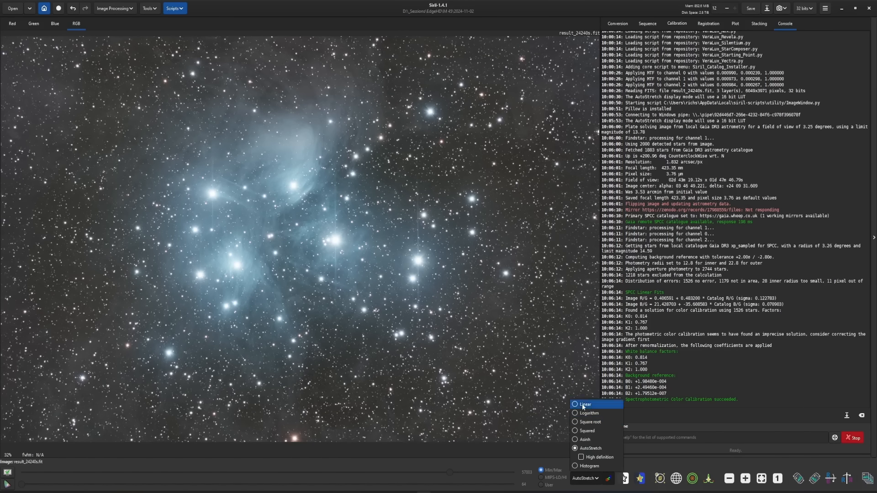
Switch the display to Linear and apply a generalised hyperbolic stretch with stretch factor about 4.13 and local stretch intensity 15.
left_click(589, 404)
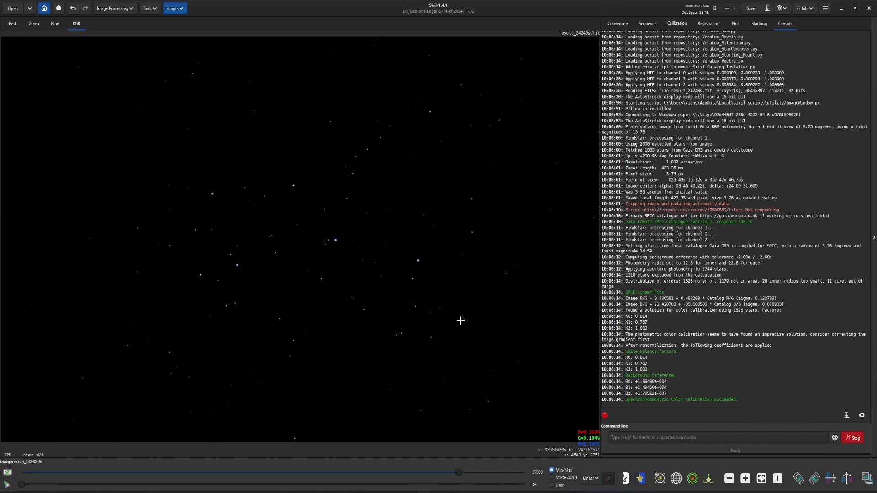
left_click(115, 8)
left_click(105, 30)
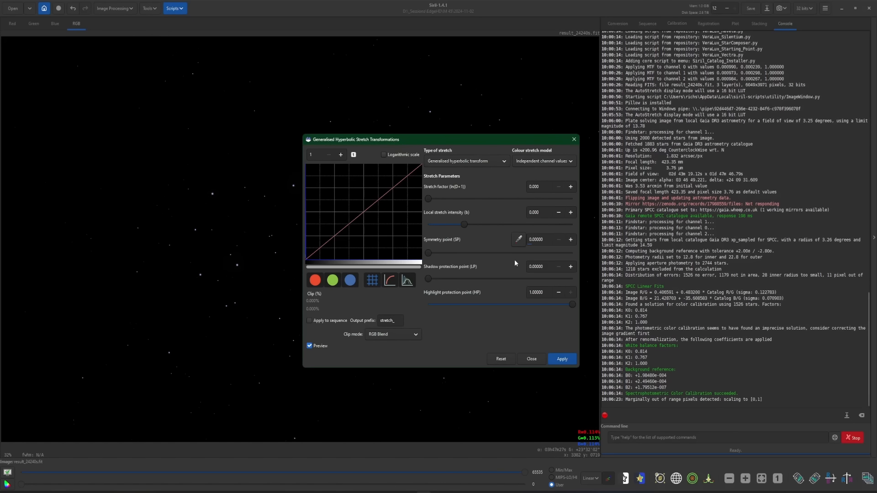
left_click_drag(464, 224, 573, 224)
left_click_drag(431, 198, 488, 198)
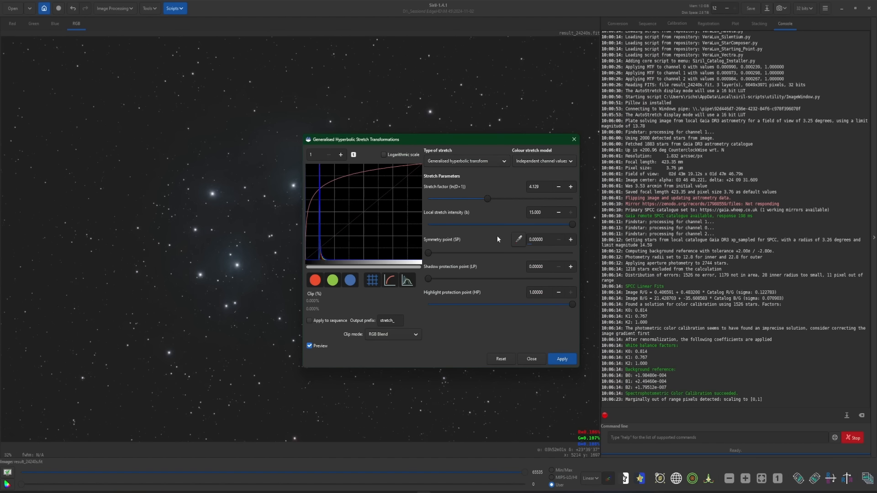
left_click(569, 360)
Apply a Linear stretch (BP shift) to the image and close the stretch transformations dialog.
left_click(466, 161)
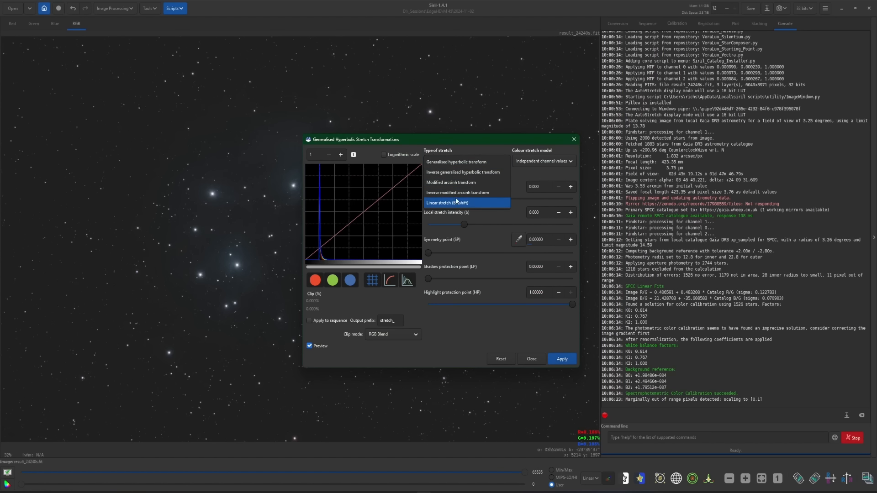
left_click(457, 200)
left_click(561, 359)
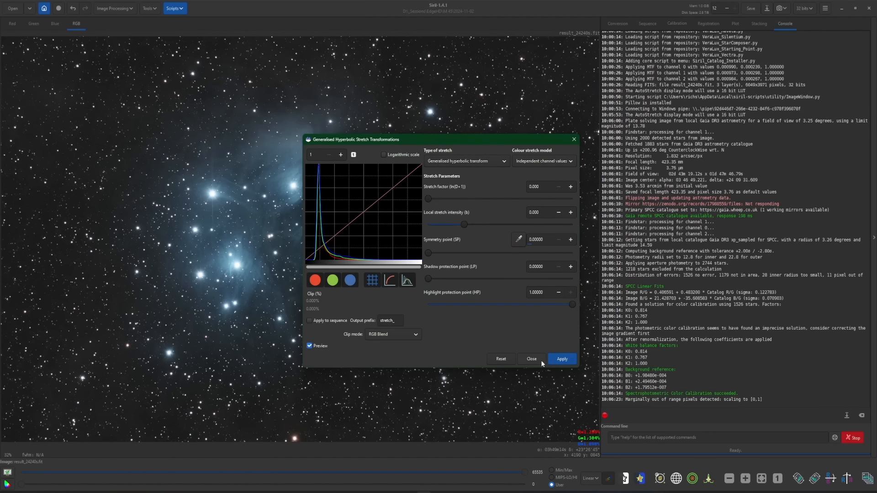
left_click(532, 359)
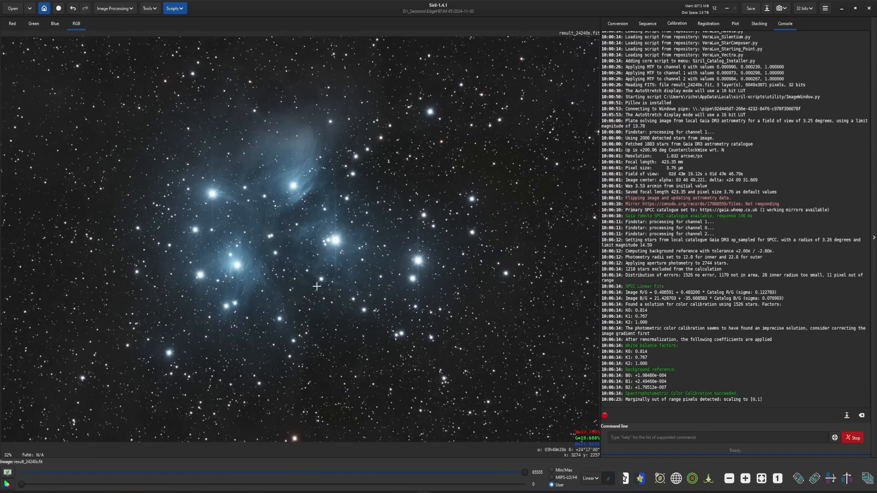
Run the ImageWindow.py utility script, move its window over the console area and return to the main image.
left_click(180, 8)
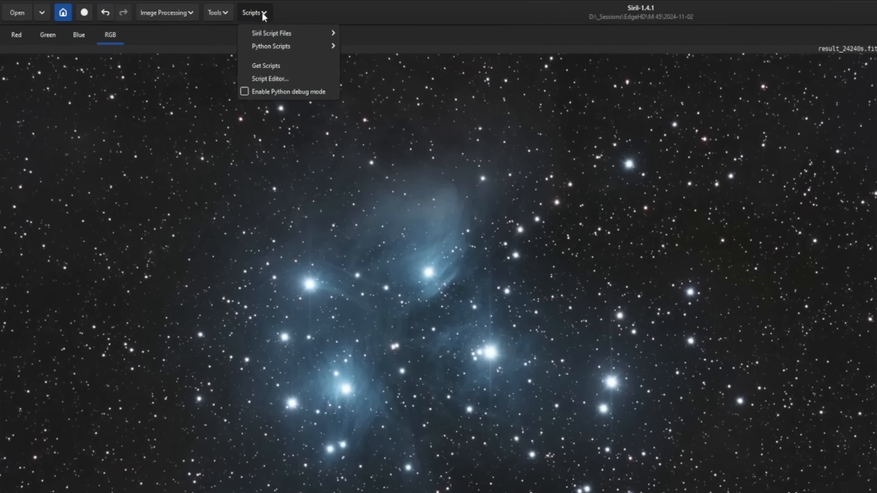
mouse_move(274, 46)
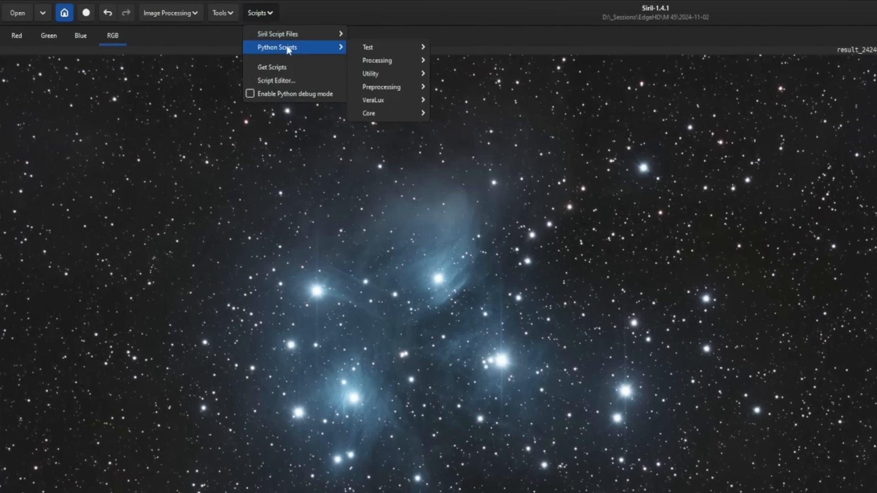
mouse_move(370, 74)
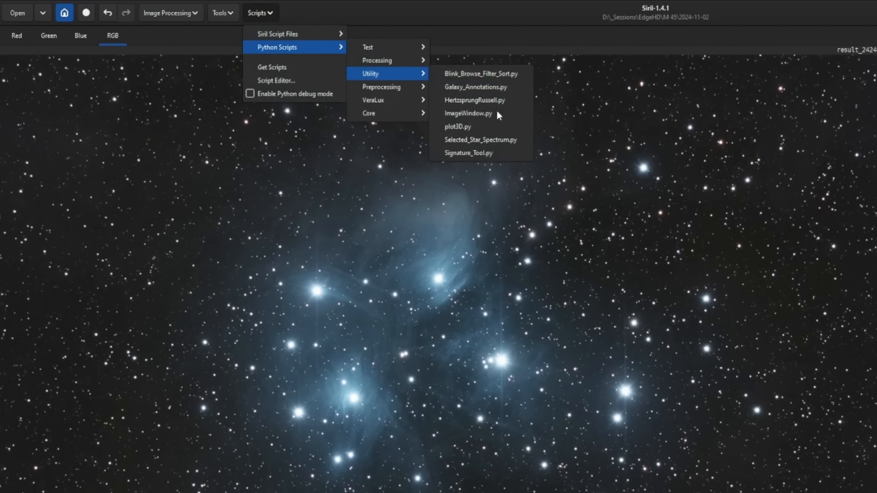
left_click(479, 112)
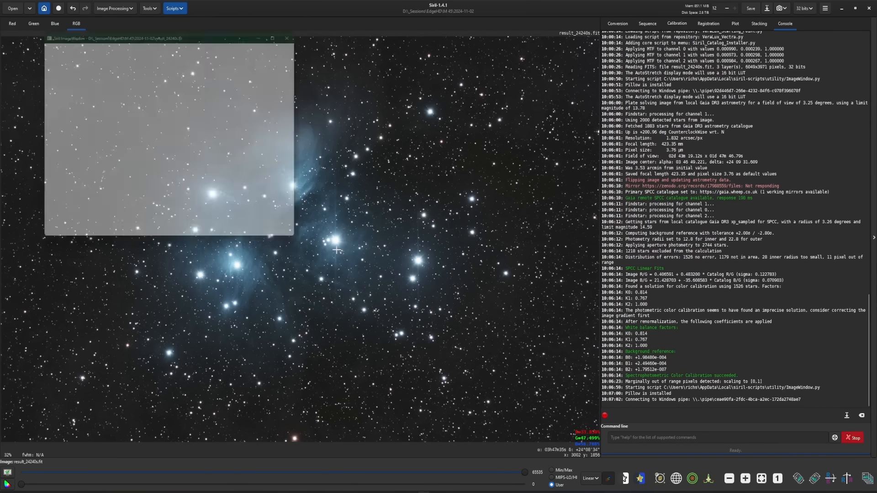
left_click_drag(169, 32, 591, 83)
left_click(334, 230)
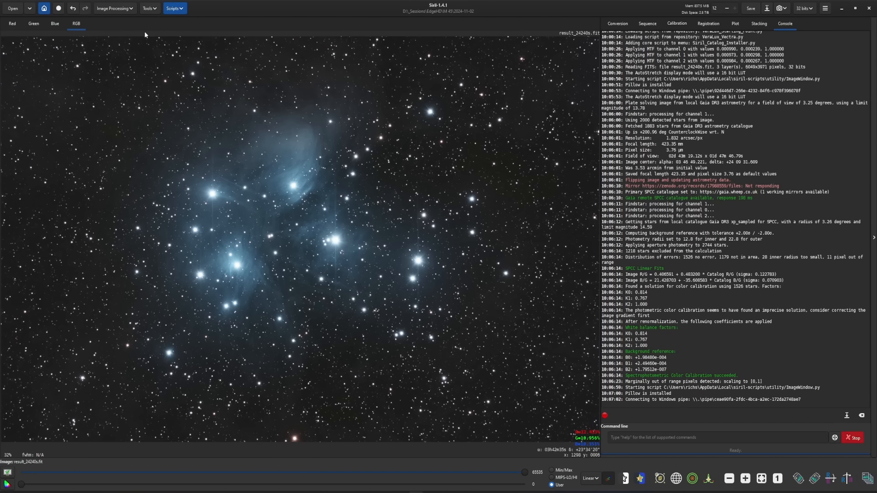
Apply another generalised hyperbolic stretch to the main image with local stretch intensity about 2.73.
left_click(115, 8)
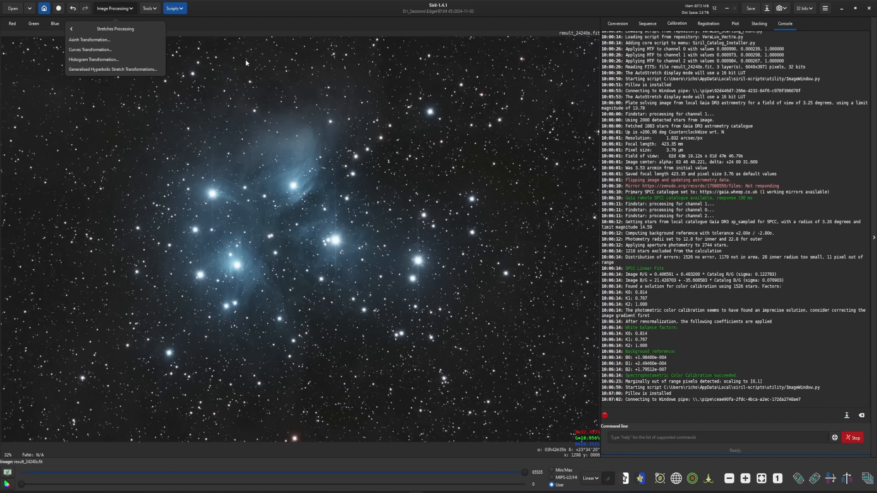
left_click(113, 69)
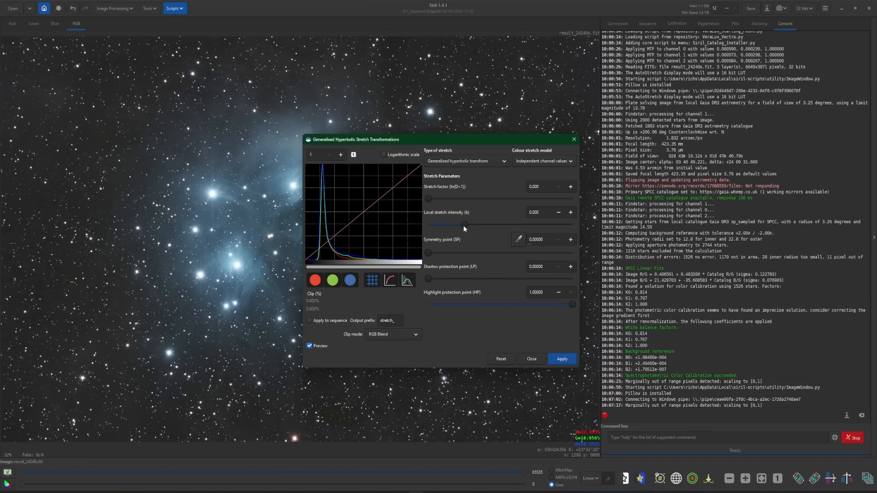
left_click_drag(467, 224, 484, 224)
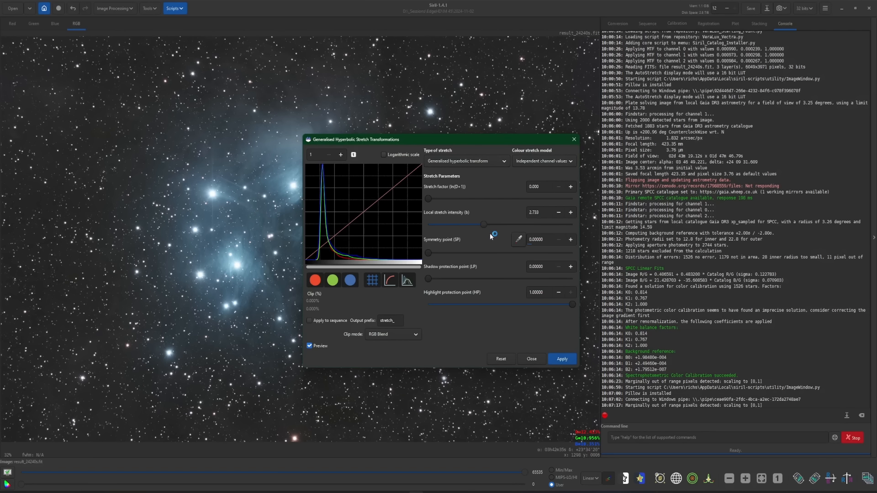
left_click(565, 361)
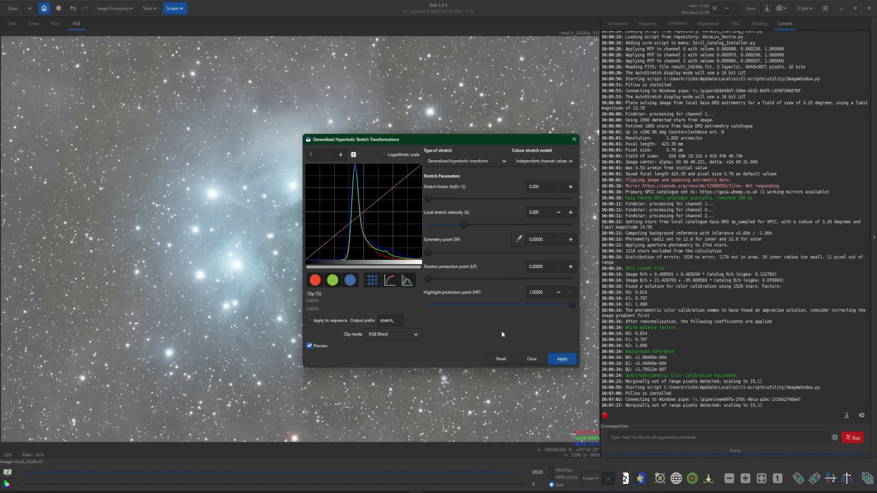
Overstretch the image with a further hyperbolic stretch, using stretch factor about 0.28 and local stretch intensity about 5.55.
left_click_drag(463, 224, 503, 224)
left_click_drag(432, 201, 433, 199)
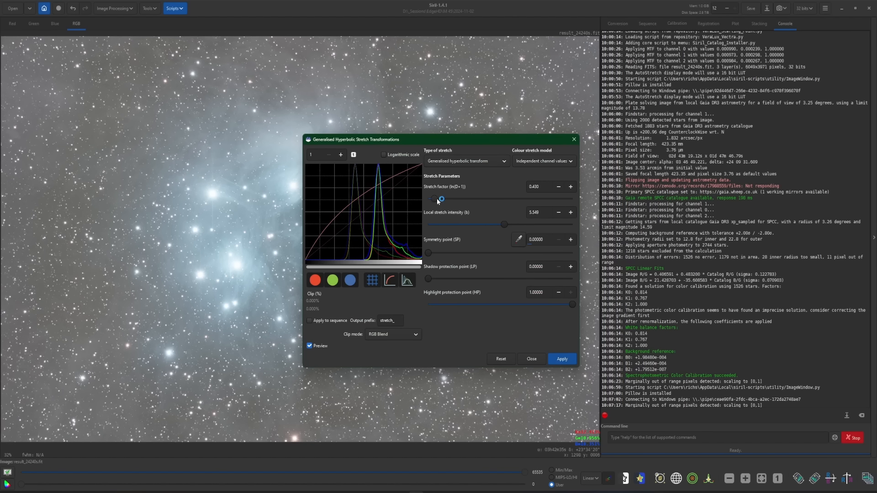
left_click(563, 361)
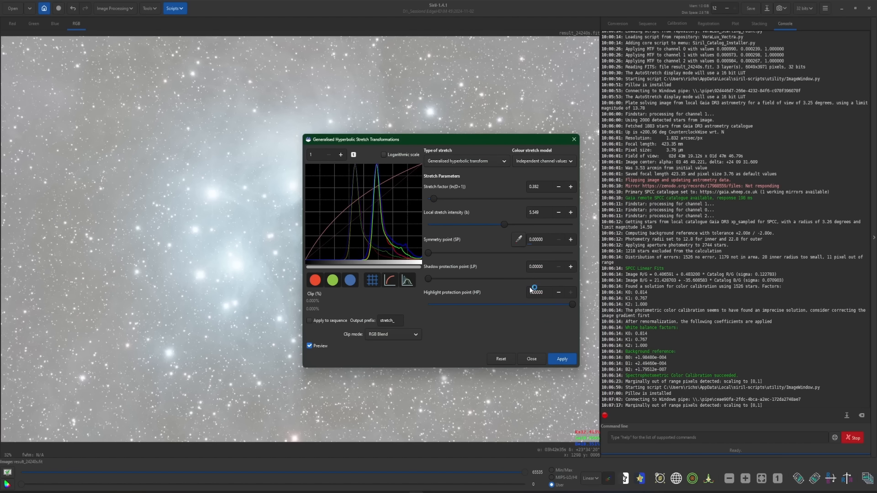
Set the stretch type to Linear stretch (BP shift) with the black point at about 0.496 and finish the stretch.
left_click(461, 163)
left_click(455, 204)
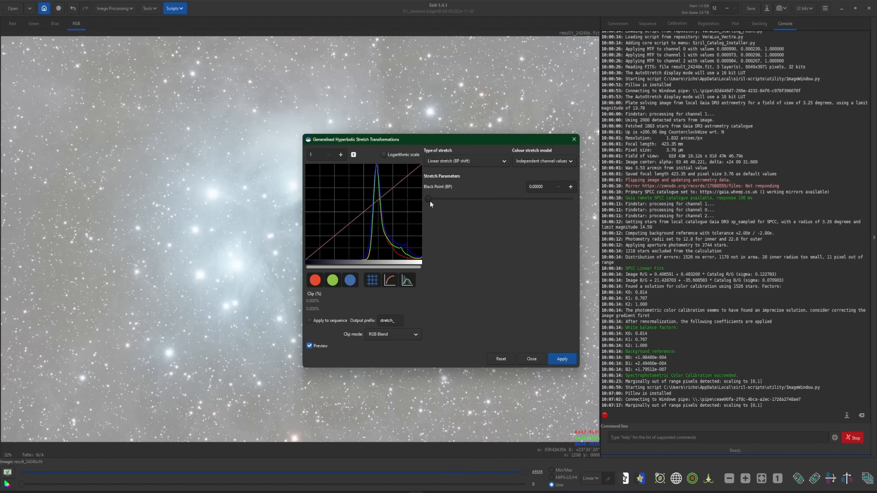
left_click_drag(430, 201, 500, 200)
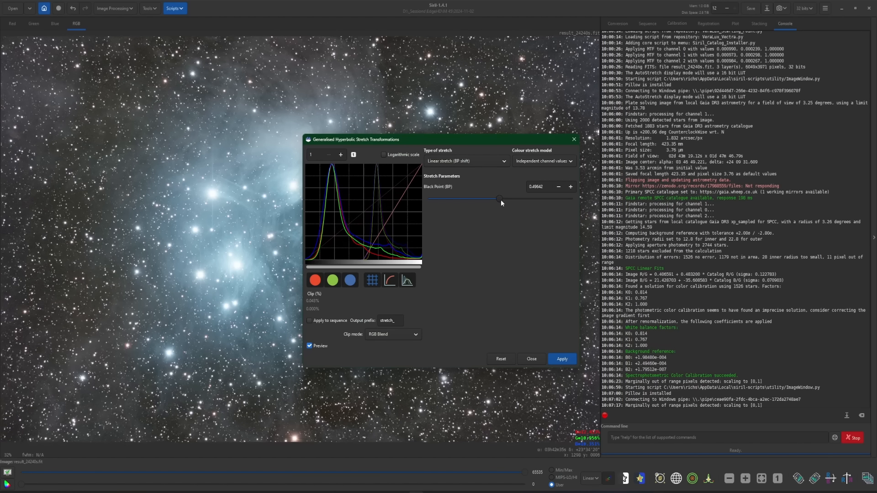
left_click(542, 360)
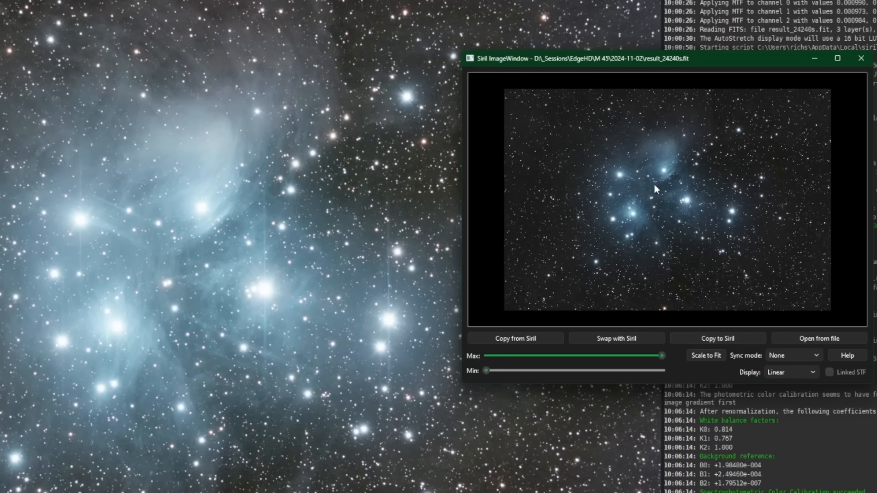
Copy the ImageWindow image back to Siril, confirm replacing the open image, and minimise the script window.
left_click(728, 339)
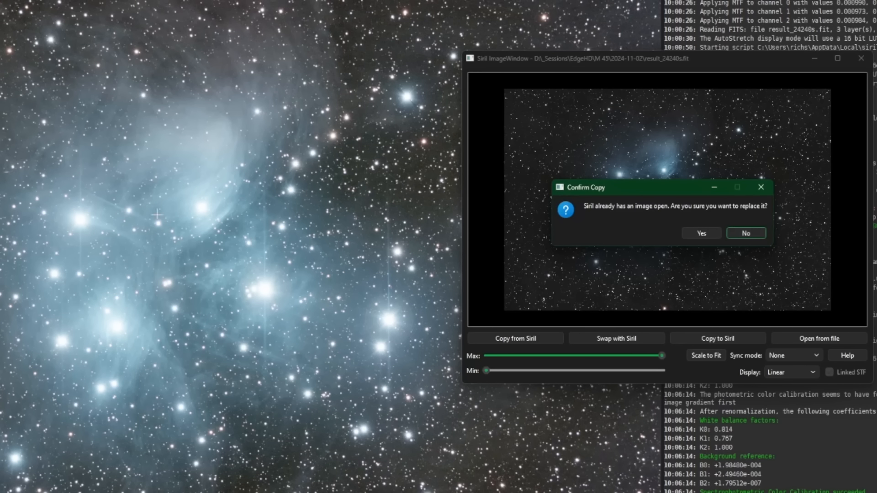
left_click(699, 231)
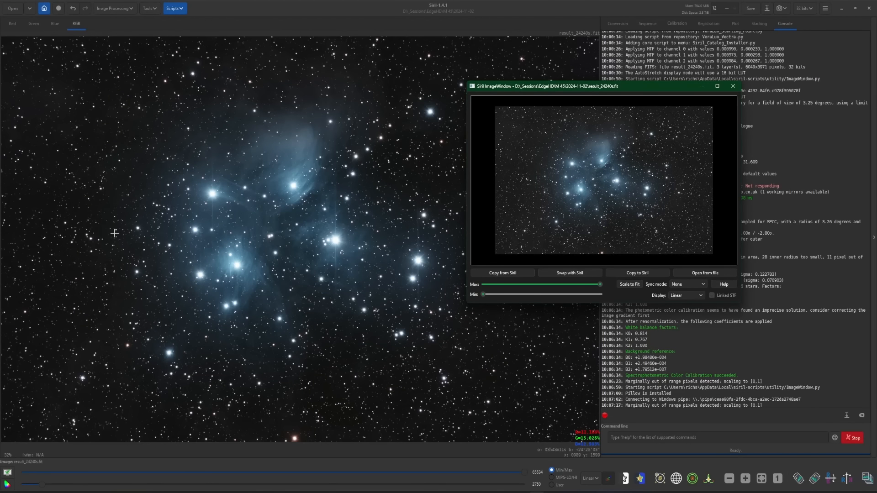
left_click(287, 267)
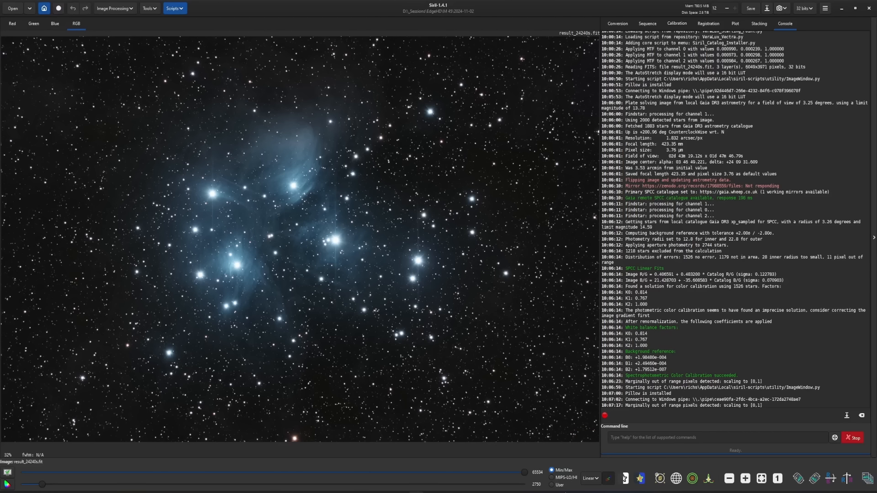
key("alt+Tab")
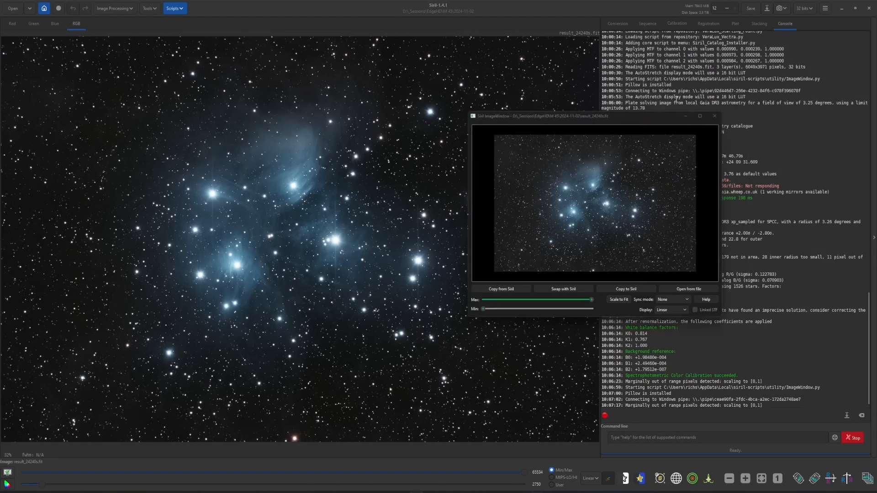
left_click(702, 86)
Apply a generalised hyperbolic stretch with a stretch factor of about 2.22 to the restored image and close the dialog.
left_click(115, 9)
left_click(112, 27)
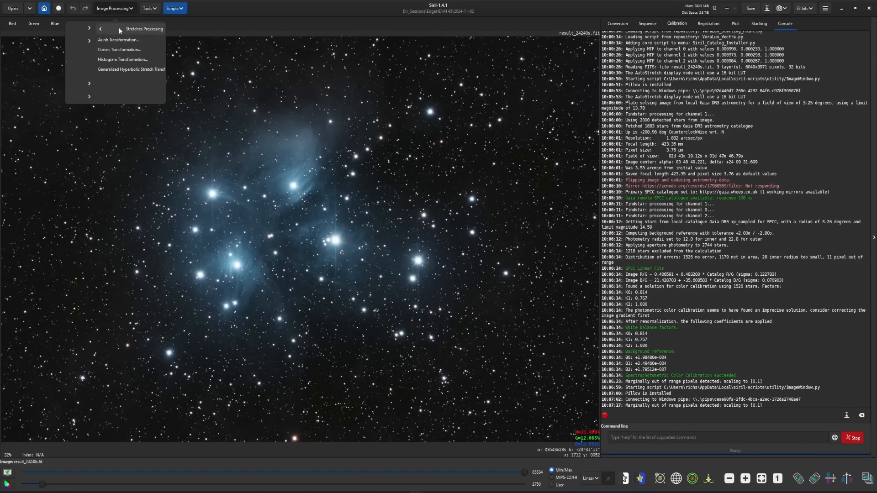
left_click(113, 69)
left_click_drag(424, 199, 445, 199)
left_click(571, 361)
left_click(531, 359)
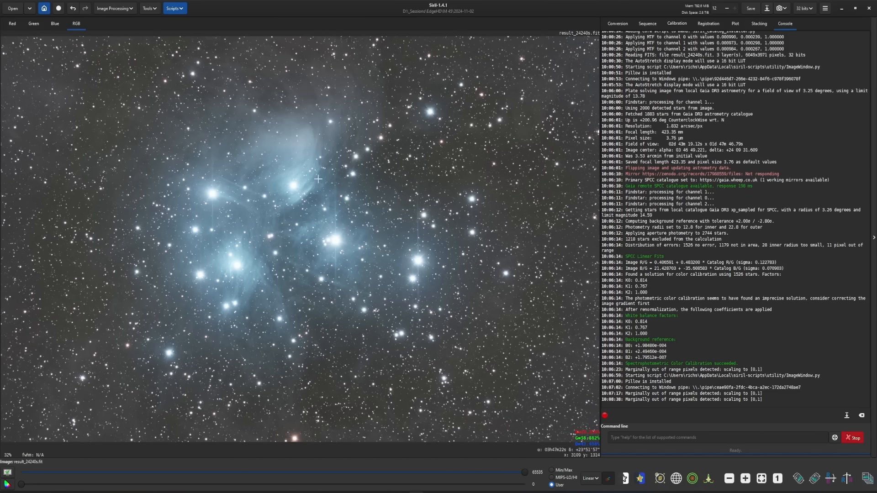
Undo and redo the last hyperbolic stretch to compare the image before and after.
left_click(74, 8)
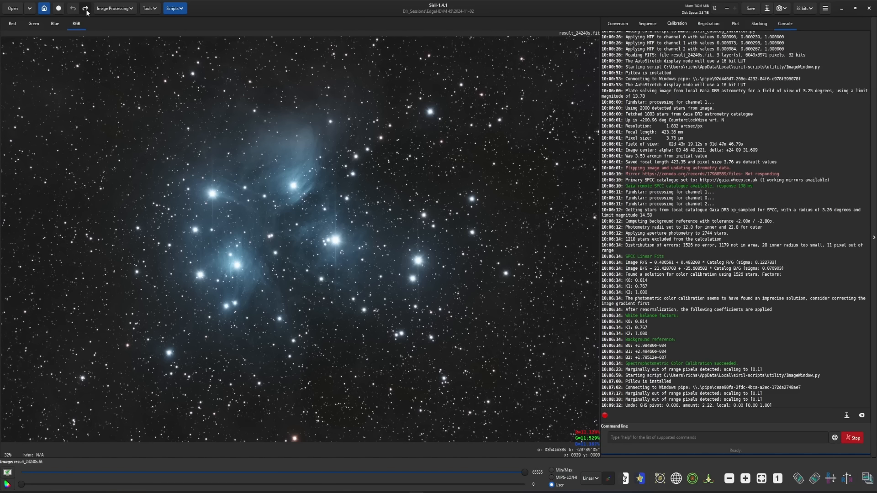
left_click(86, 9)
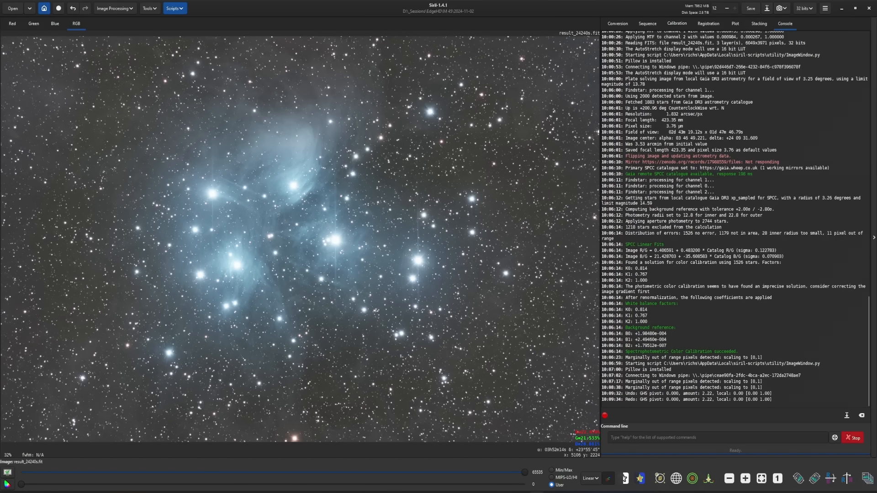
Copy the stretched image from Siril into ImageWindow and copy it back to Siril, confirming the replacement of the open image.
key("alt+Tab")
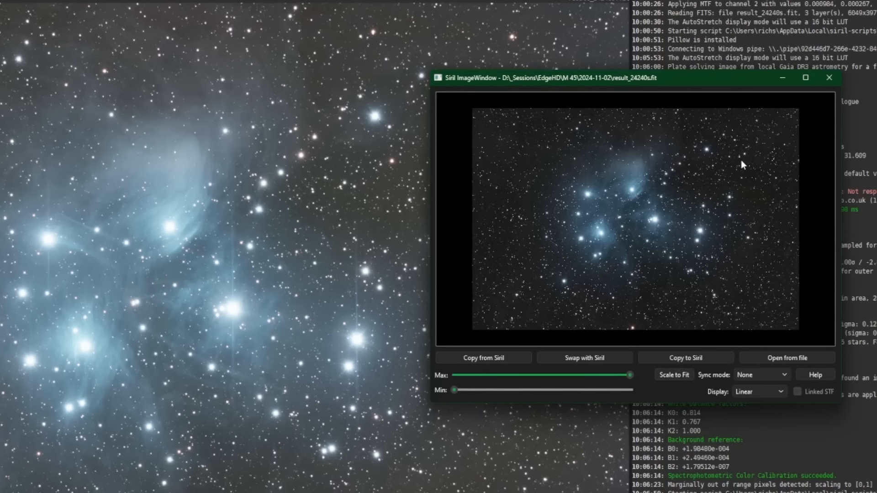
left_click(514, 361)
left_click_drag(599, 82, 622, 95)
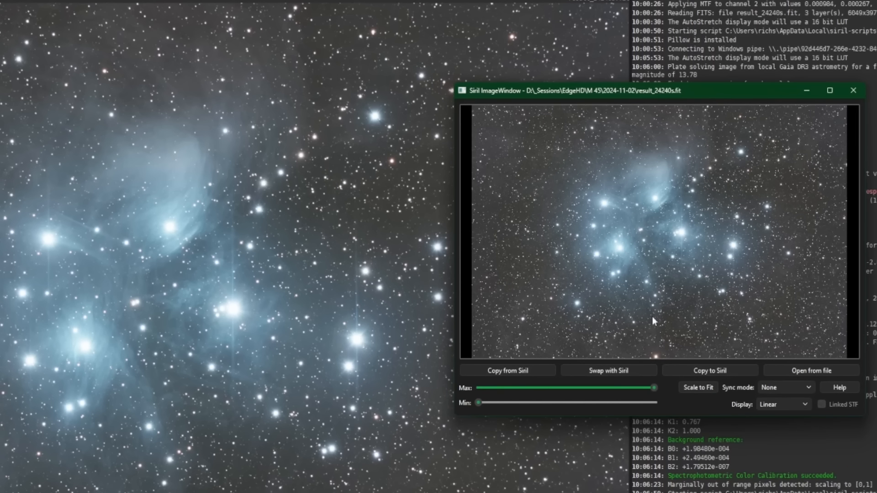
left_click(724, 372)
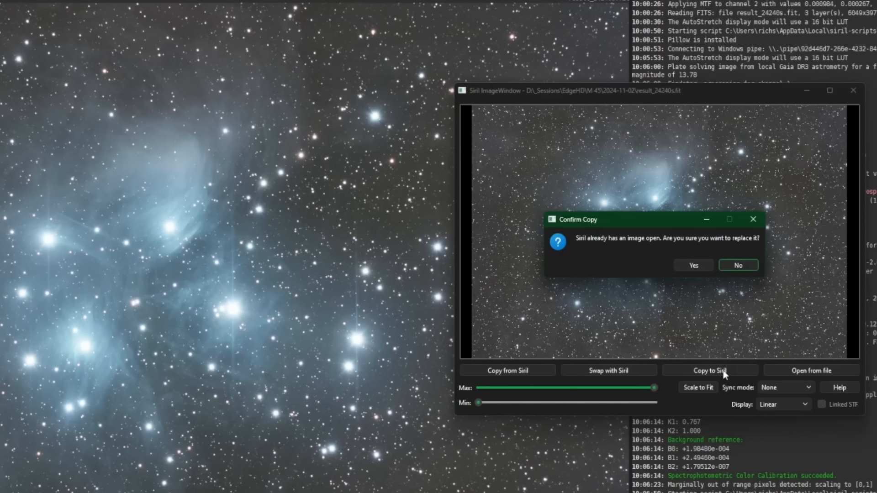
left_click(694, 266)
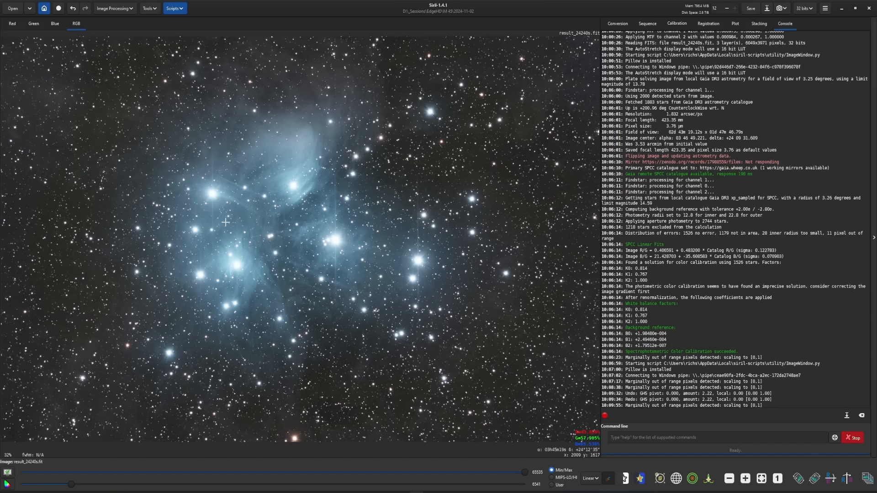
Bring the ImageWindow script window forward, reposition it and swap its image with the one in Siril.
key("alt+Tab")
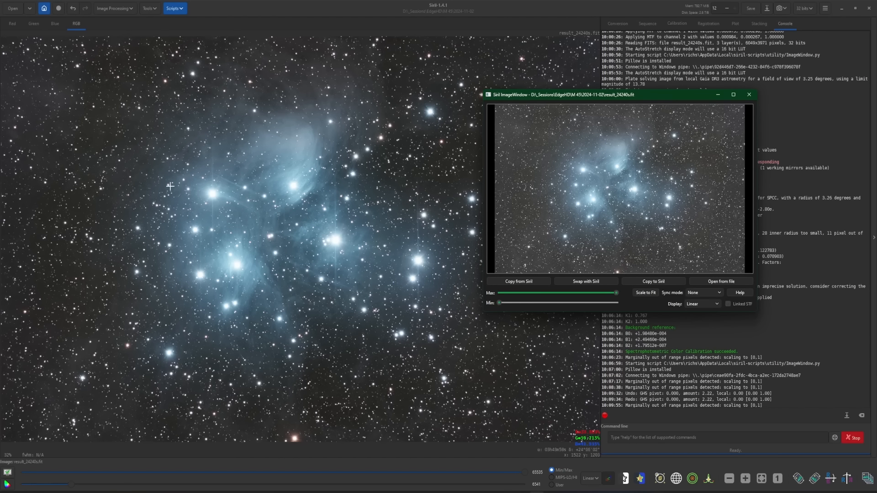
left_click_drag(594, 95, 620, 107)
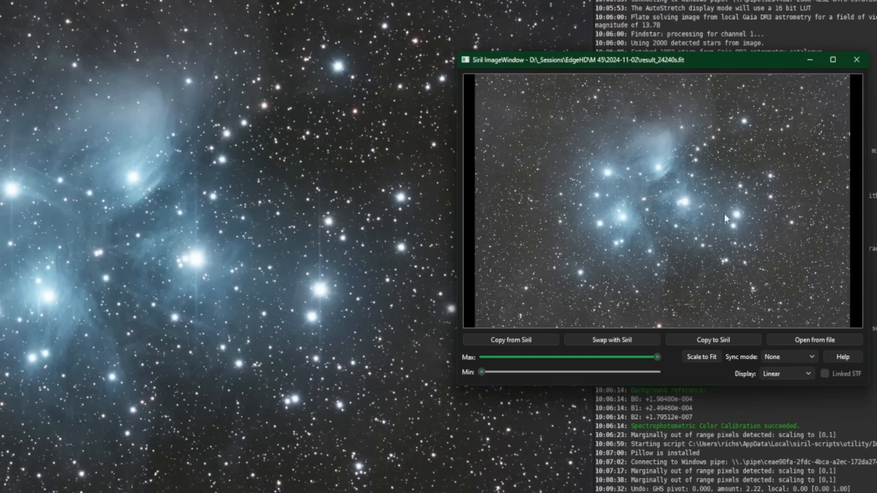
left_click(614, 342)
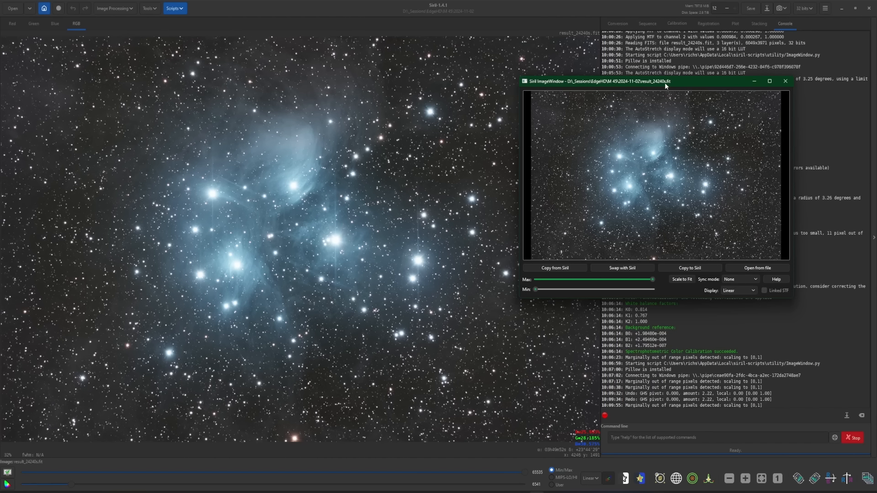
Move the M 45 ImageWindow aside and launch a second instance of the ImageWindow.py utility script.
left_click_drag(665, 83, 662, 108)
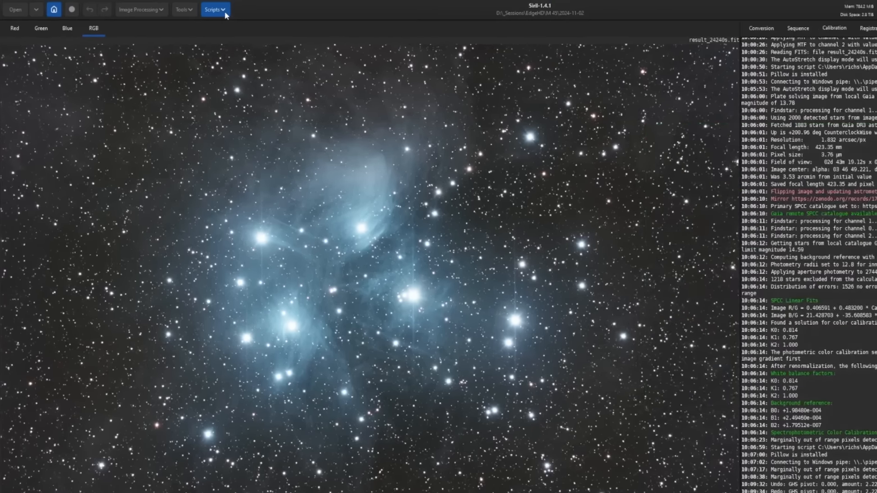
left_click(174, 9)
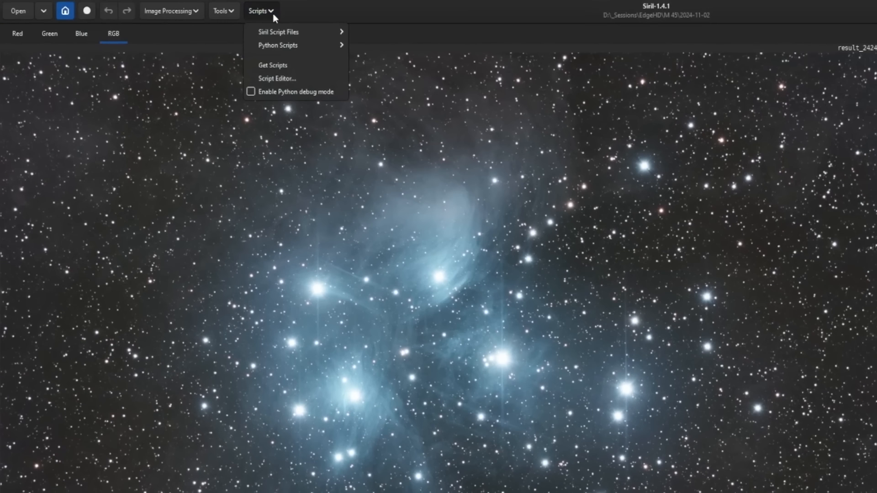
mouse_move(188, 33)
mouse_move(392, 71)
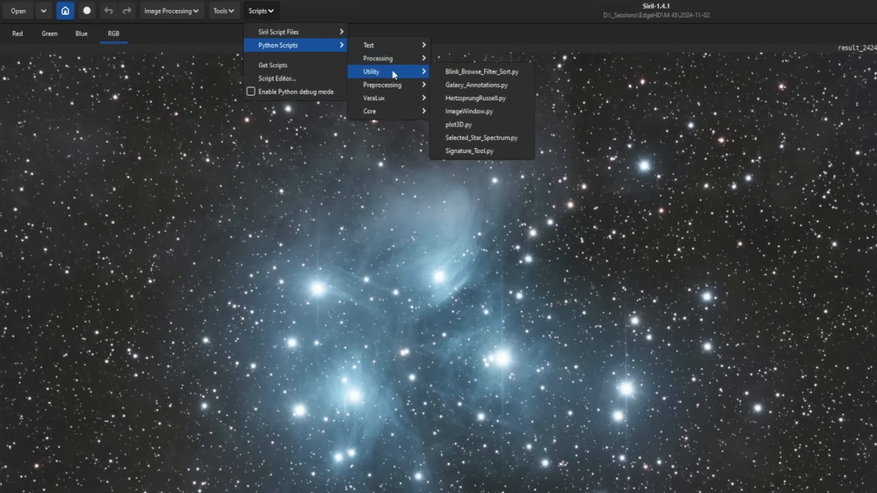
left_click(491, 111)
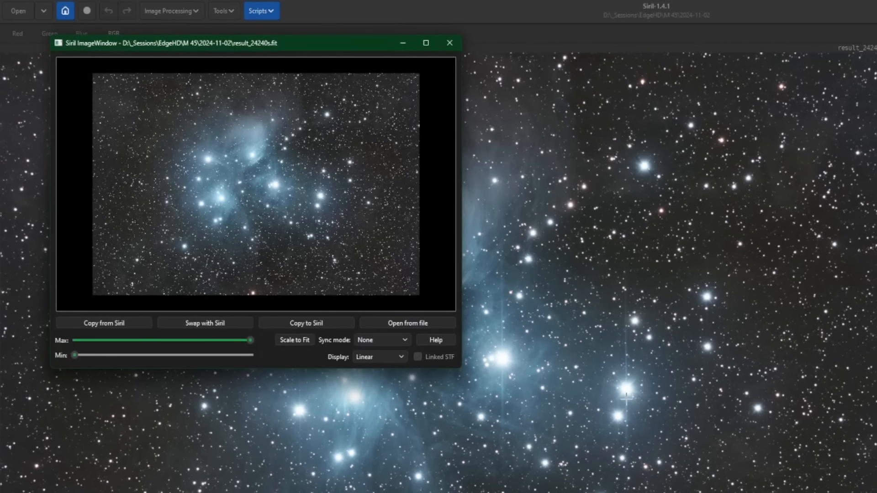
Open result_21120s.fit from the NGC6888 folder in the new ImageWindow and set its display mode to Autostretch.
left_click(412, 323)
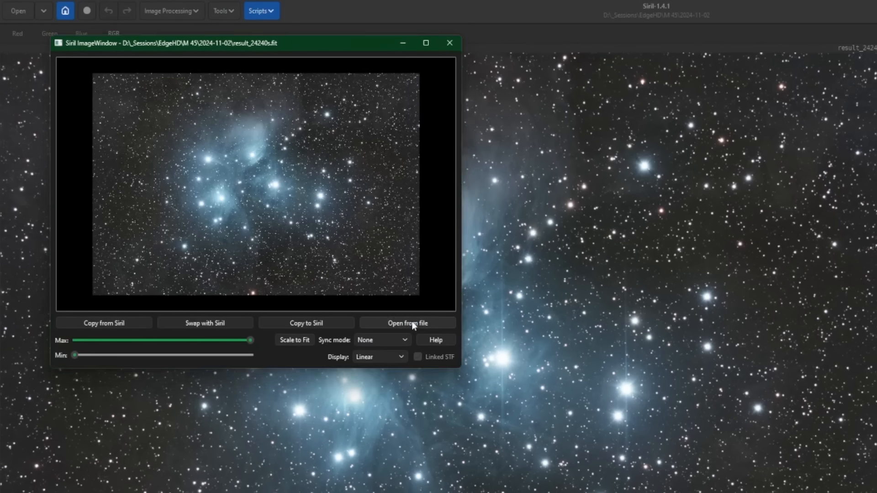
left_click(276, 82)
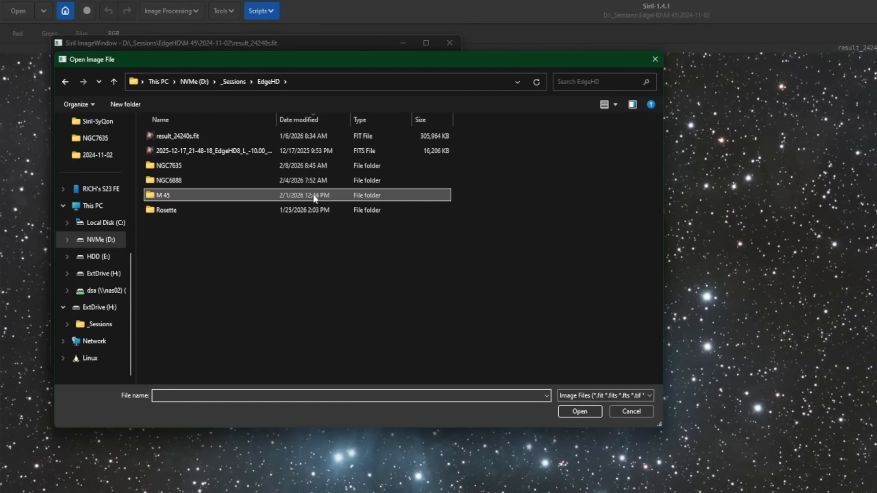
double_click(172, 180)
double_click(396, 224)
left_click(402, 358)
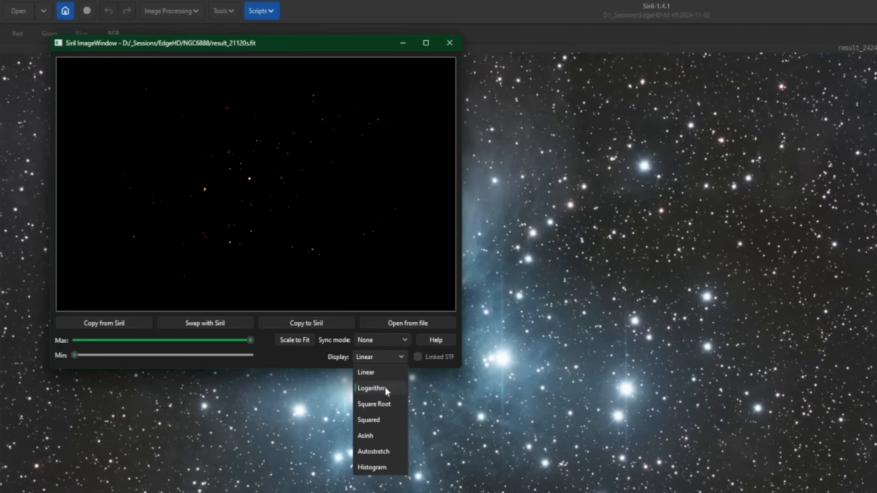
left_click(379, 454)
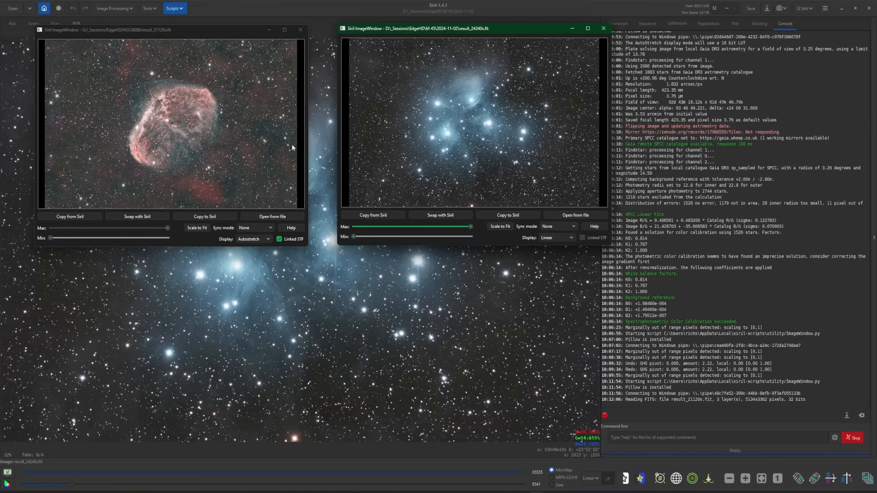
Arrange the NGC6888 and M 45 image windows side by side over the main Siril image.
left_click_drag(383, 28, 426, 73)
left_click_drag(137, 29, 171, 74)
left_click_drag(424, 74, 396, 77)
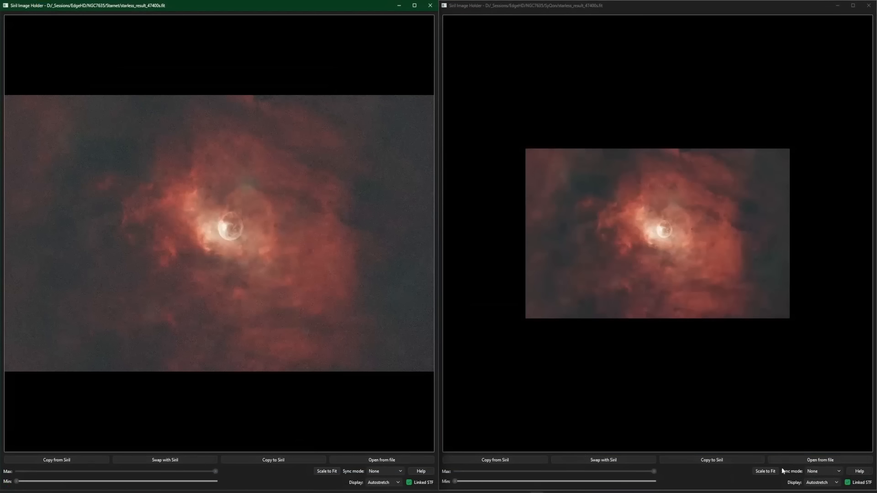
Scale the SyQon starless NGC7635 image to fit its window for comparison with the Starnet version.
left_click(774, 471)
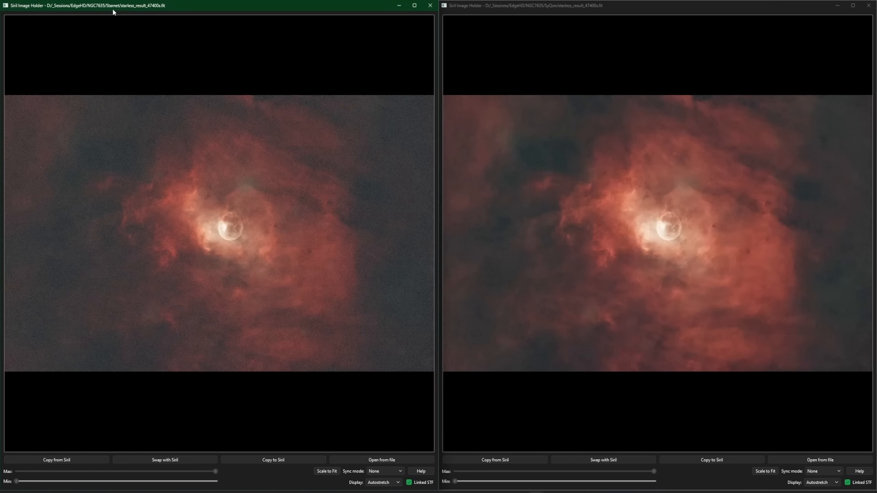
left_click(550, 10)
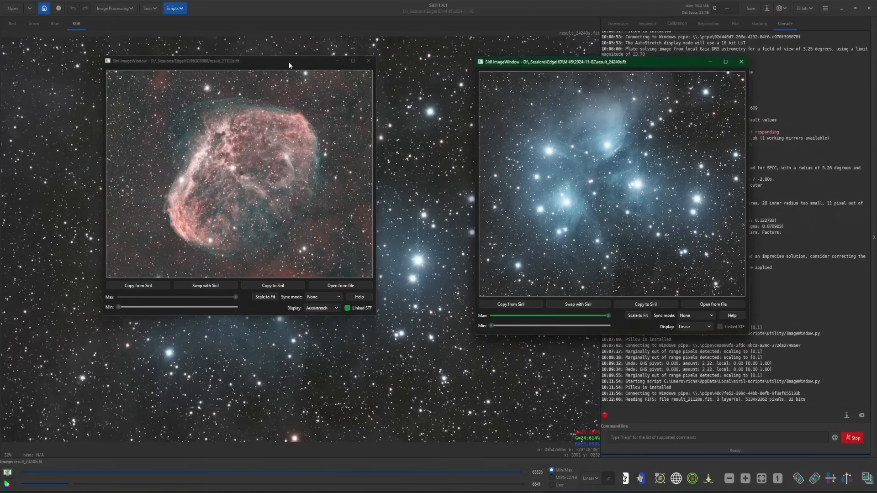
Launch another instance of the ImageWindow.py utility script alongside the NGC6888 and M 45 windows.
left_click(289, 64)
left_click(183, 10)
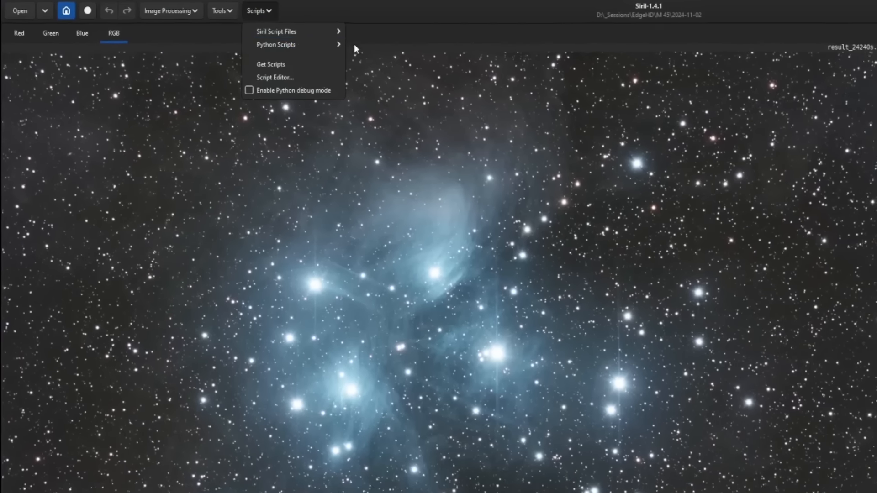
mouse_move(232, 35)
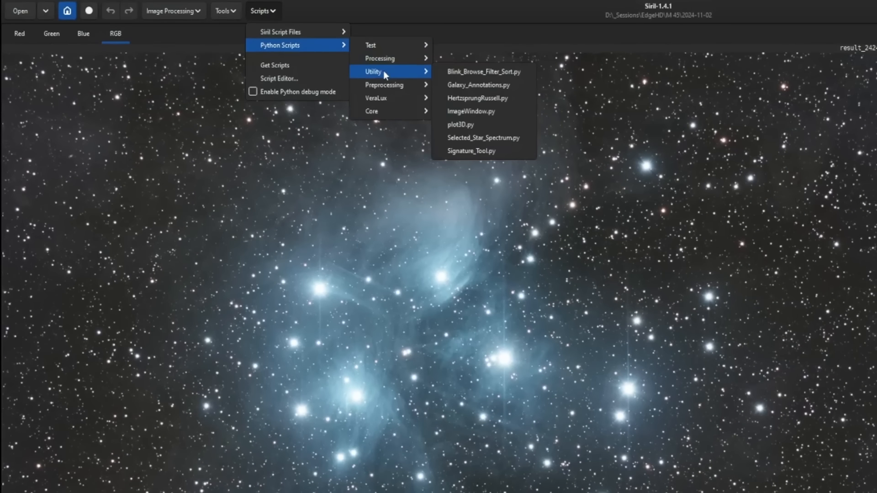
left_click(488, 112)
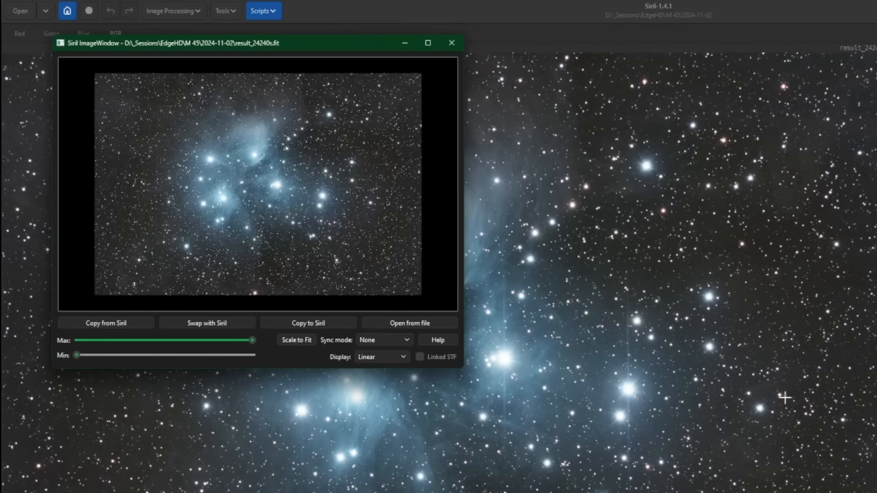
Open result_47400s.fit from the EdgeHD session's NGC7635 folder in the newly launched ImageWindow.
left_click(410, 323)
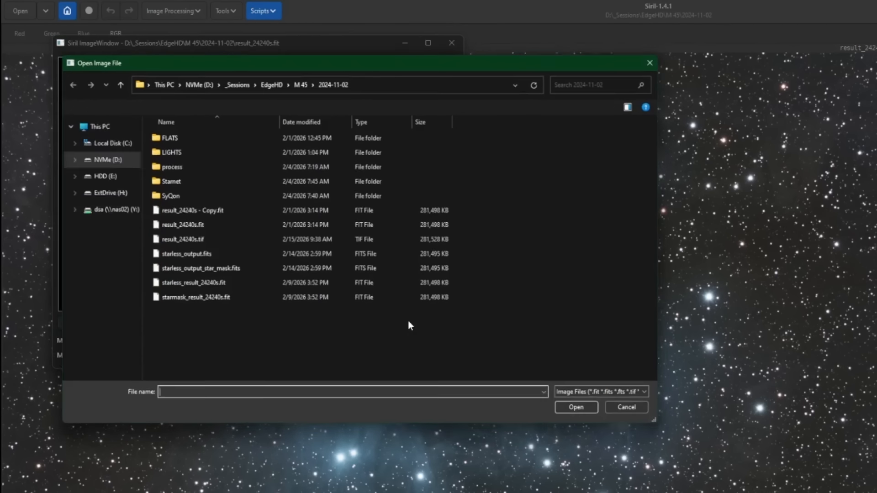
left_click(270, 82)
double_click(274, 165)
double_click(188, 180)
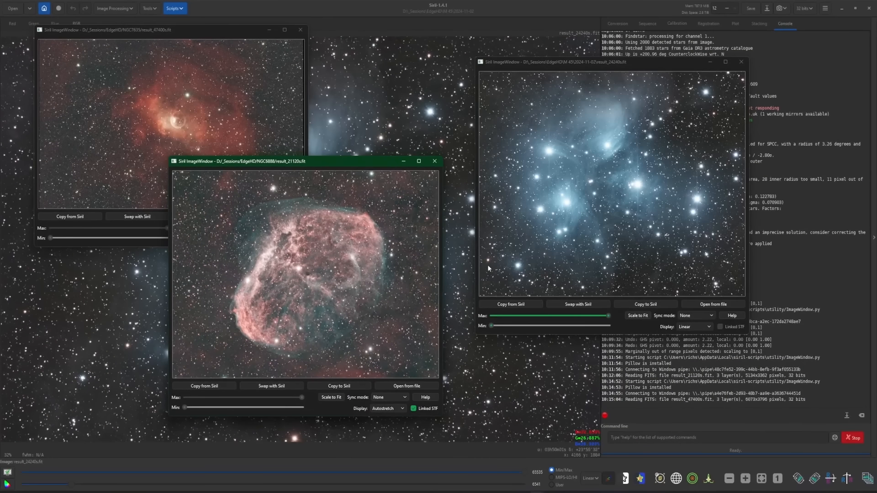
Spread out the M 45 and NGC6888 windows so that all three images can be viewed together.
left_click_drag(550, 65, 582, 62)
left_click_drag(371, 168, 415, 162)
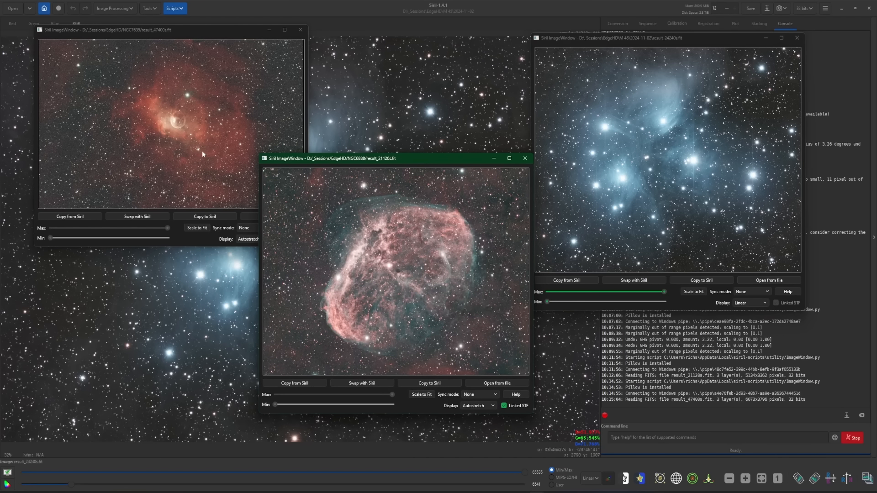
left_click_drag(399, 160, 442, 153)
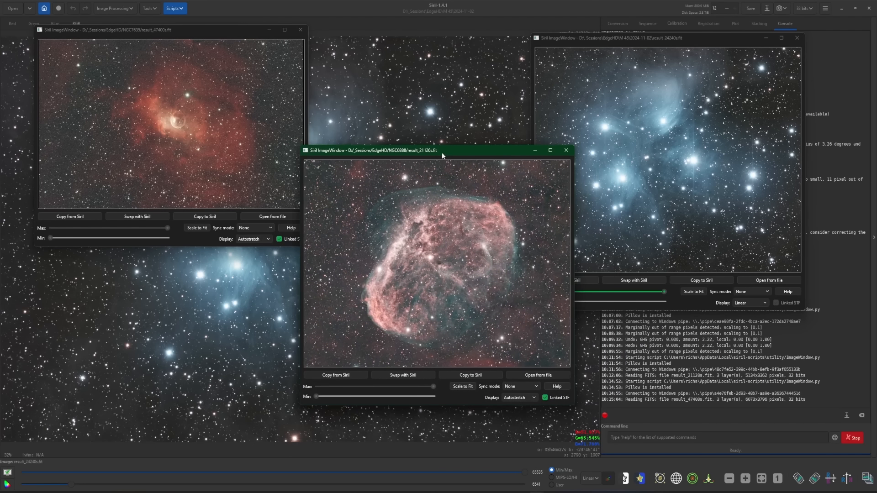